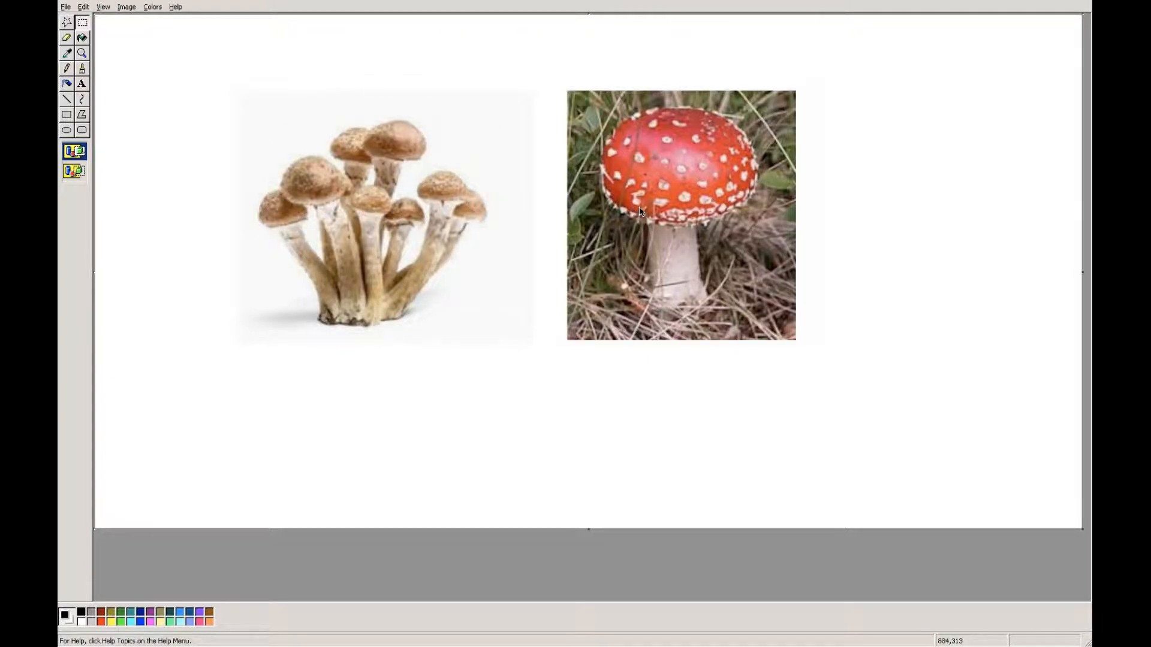
Switch to the Mushroom dashboard in Chrome and examine the poison and edible shares for the purple, brown and red cap colours.
{"action": "key", "text": "super+Tab"}
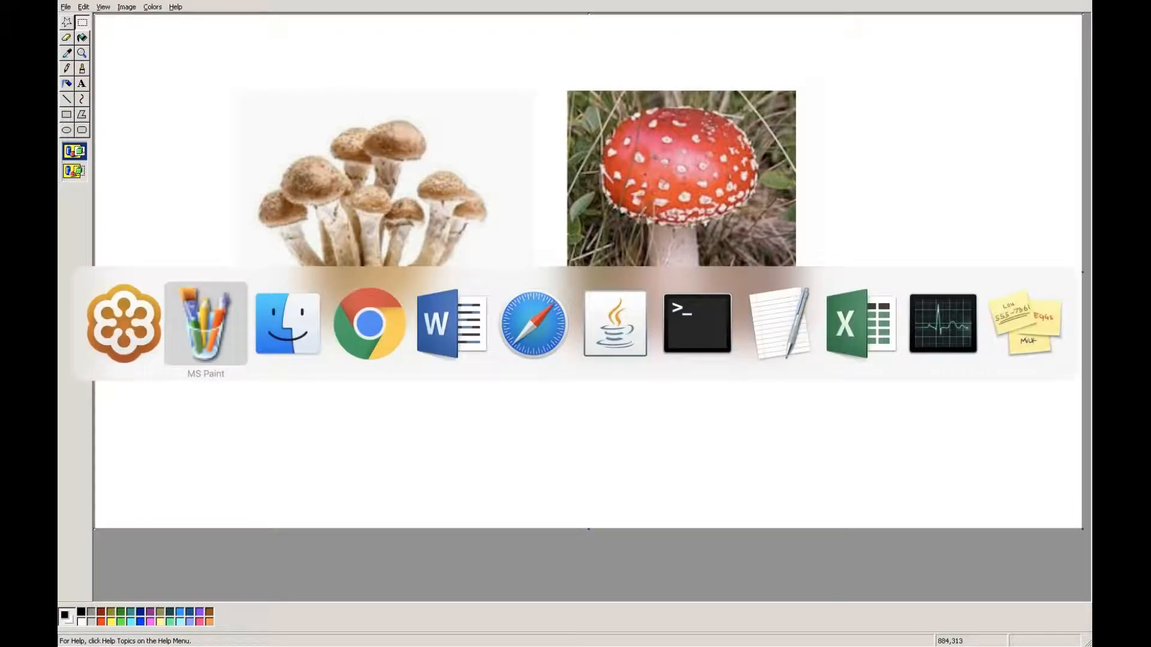
{"action": "key", "text": "super+Tab"}
{"action": "key", "text": "super+Tab"}
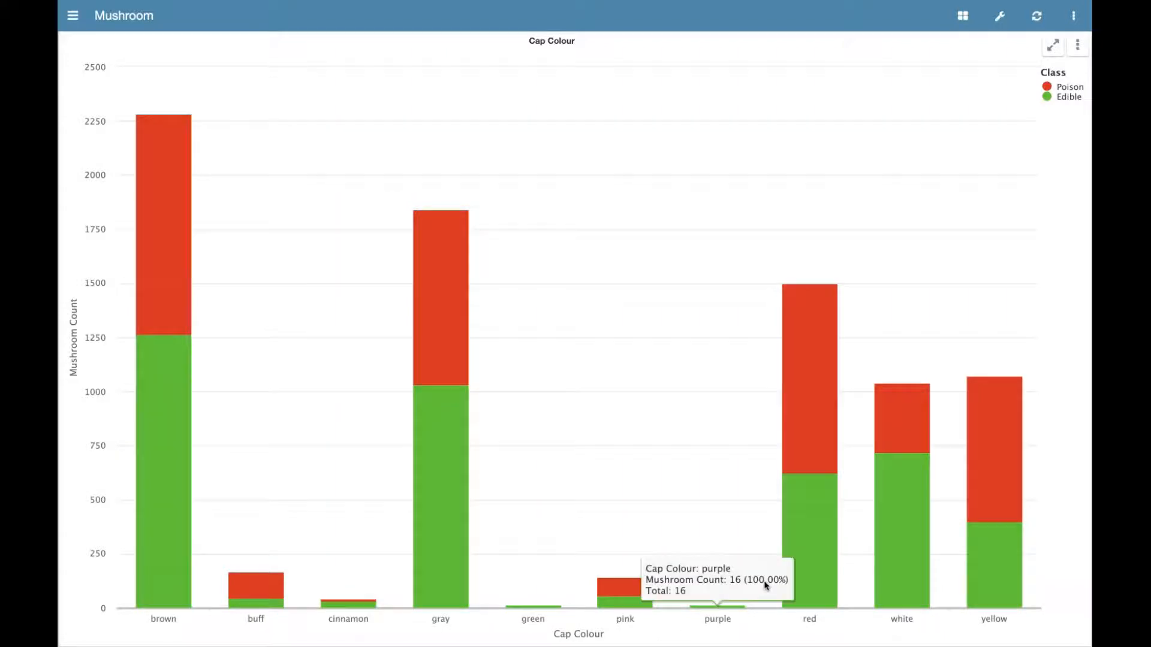
{"action": "mouse_move", "coordinate": [811, 570]}
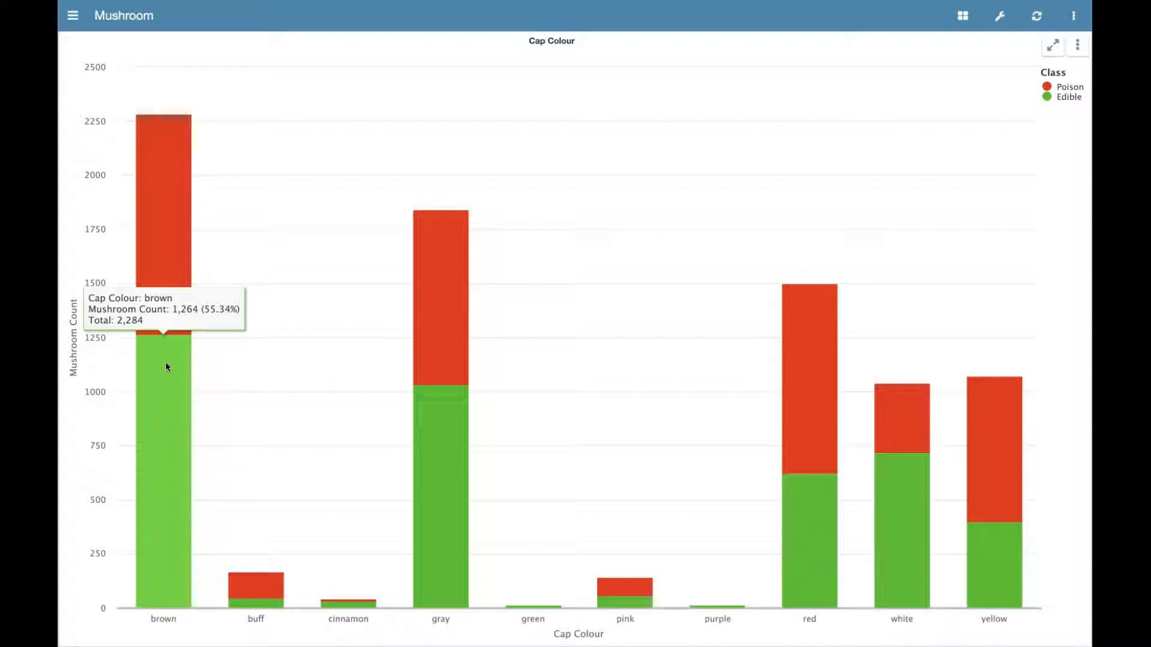
{"action": "mouse_move", "coordinate": [174, 292]}
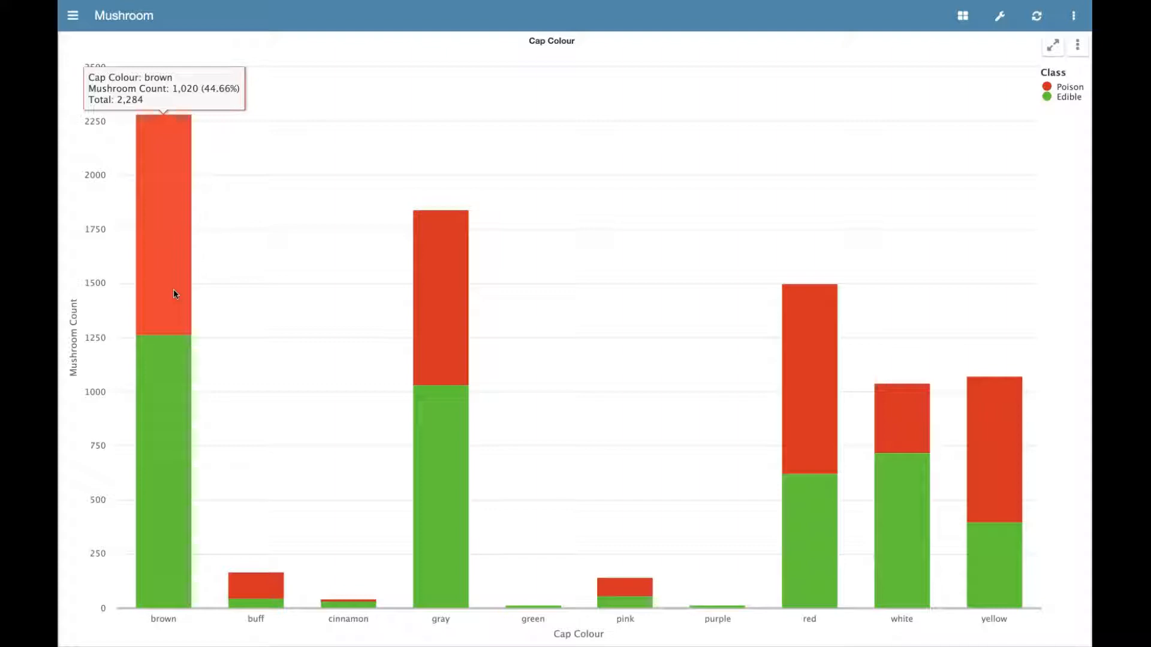
{"action": "mouse_move", "coordinate": [170, 364]}
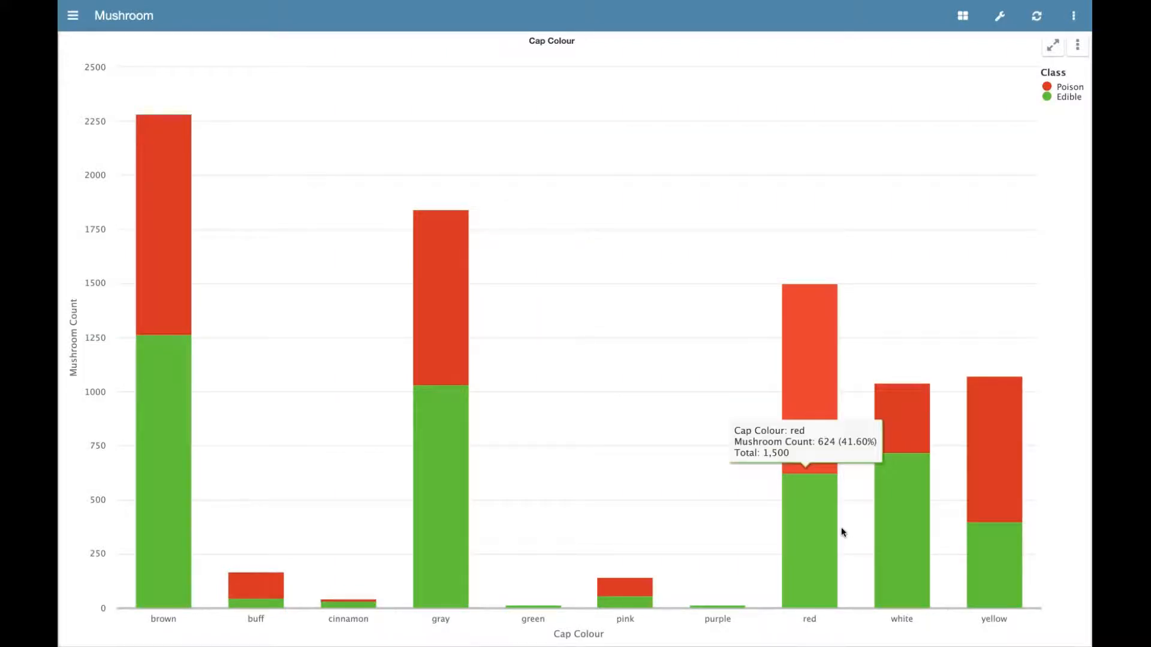
{"action": "mouse_move", "coordinate": [819, 528]}
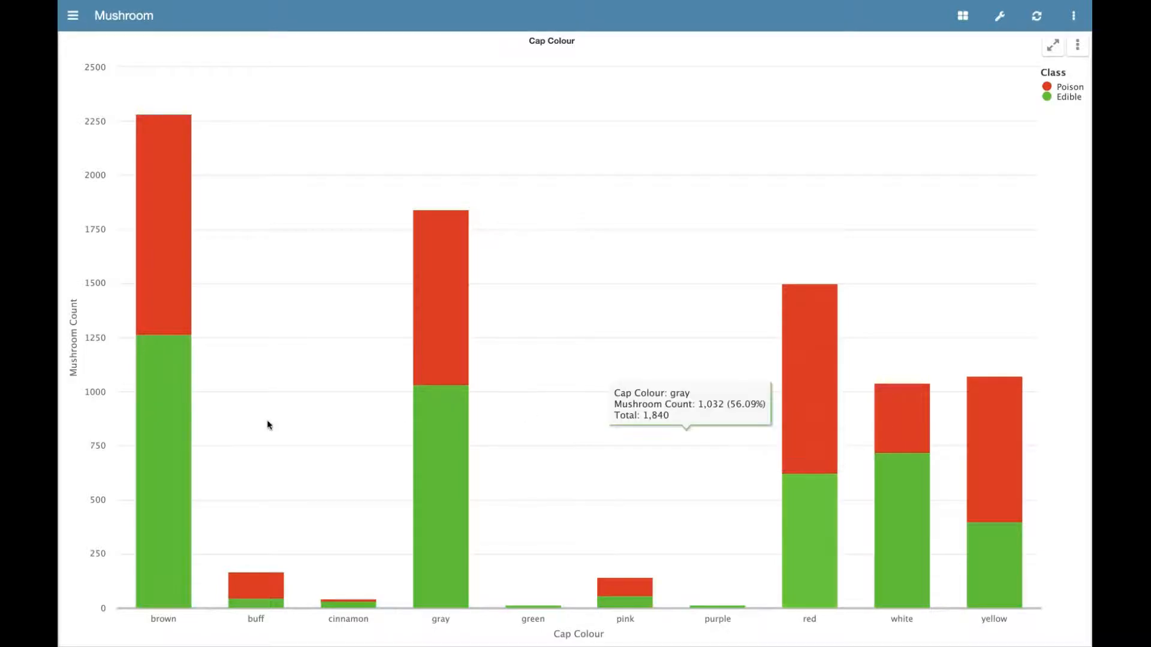
{"action": "mouse_move", "coordinate": [171, 390]}
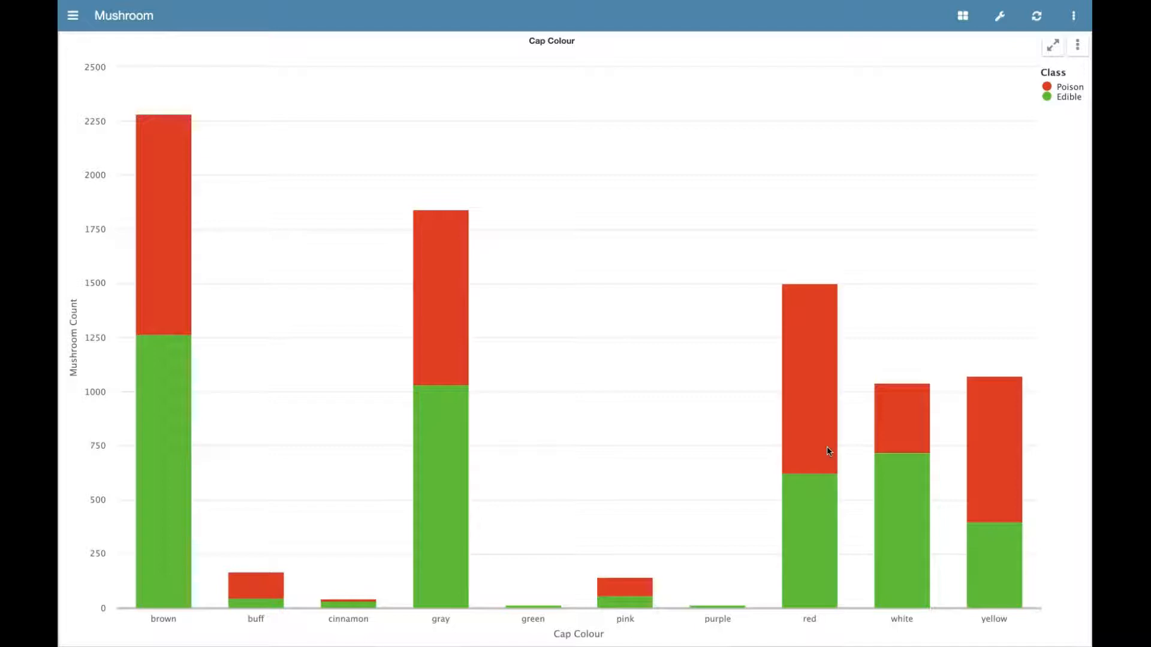
Open the Cap Colour chart for editing, replace its X axis with Cap shape, and inspect the edible shares per shape.
{"action": "left_click", "coordinate": [1077, 48]}
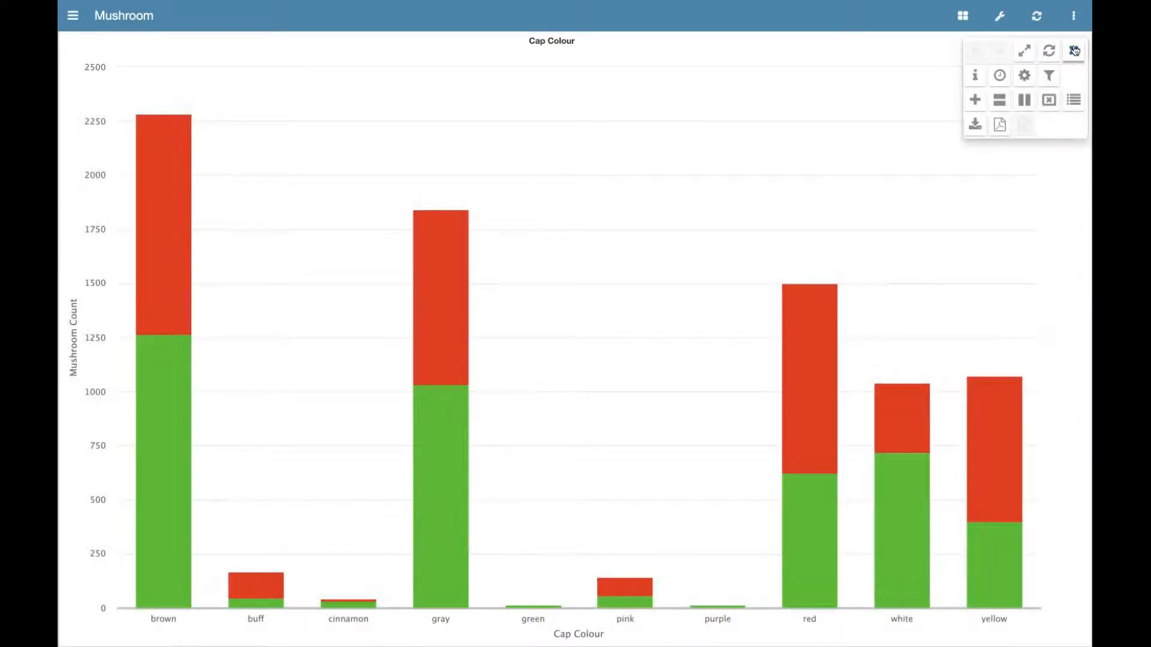
{"action": "left_click", "coordinate": [1025, 76]}
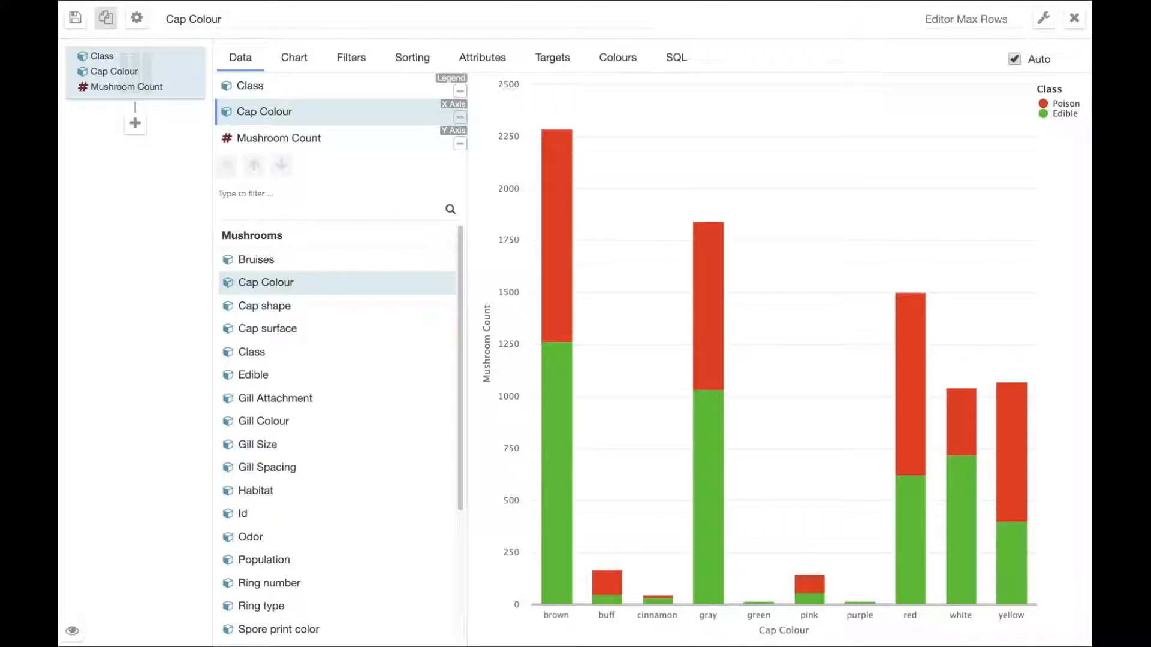
{"action": "left_click", "coordinate": [298, 310]}
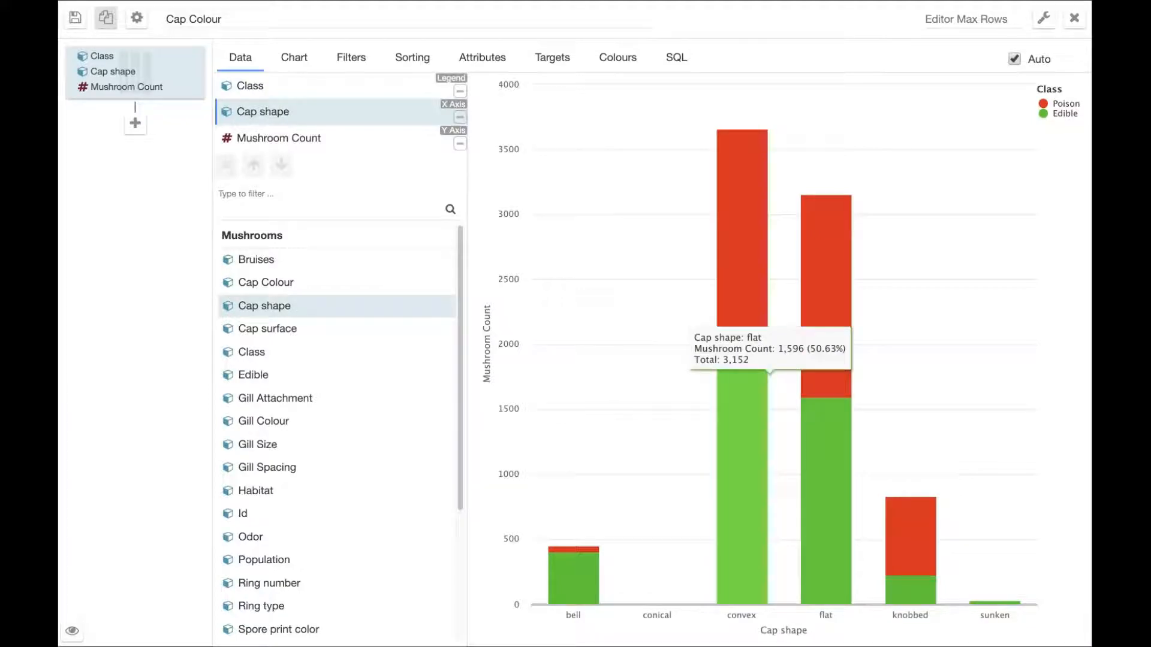
{"action": "mouse_move", "coordinate": [916, 531]}
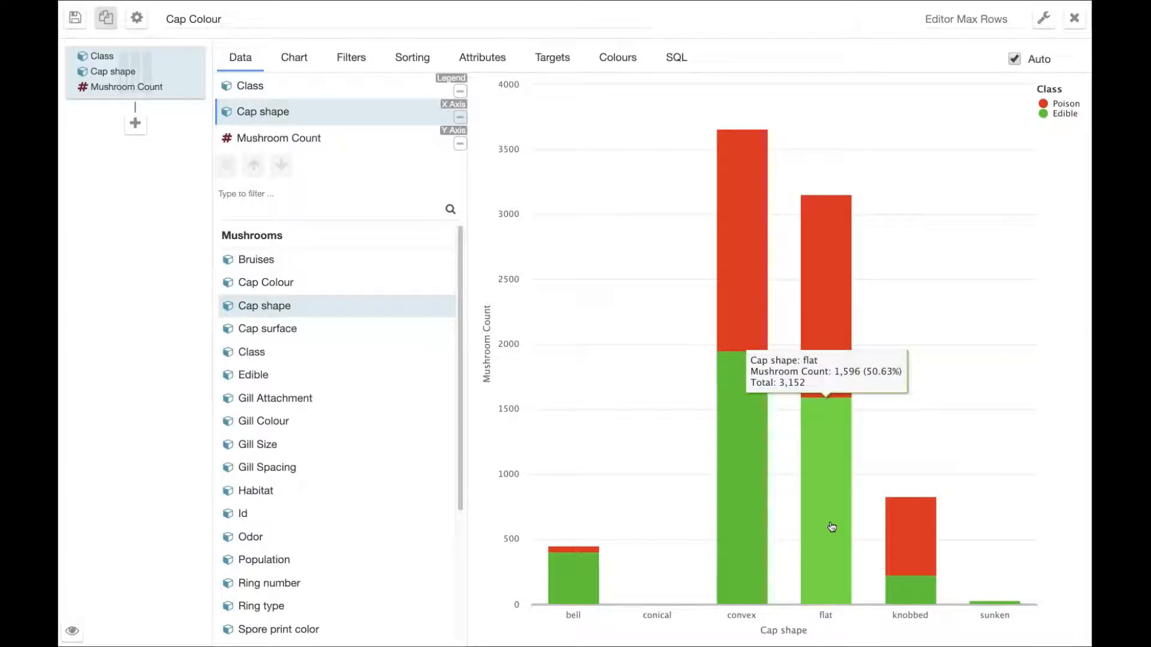
{"action": "mouse_move", "coordinate": [747, 507]}
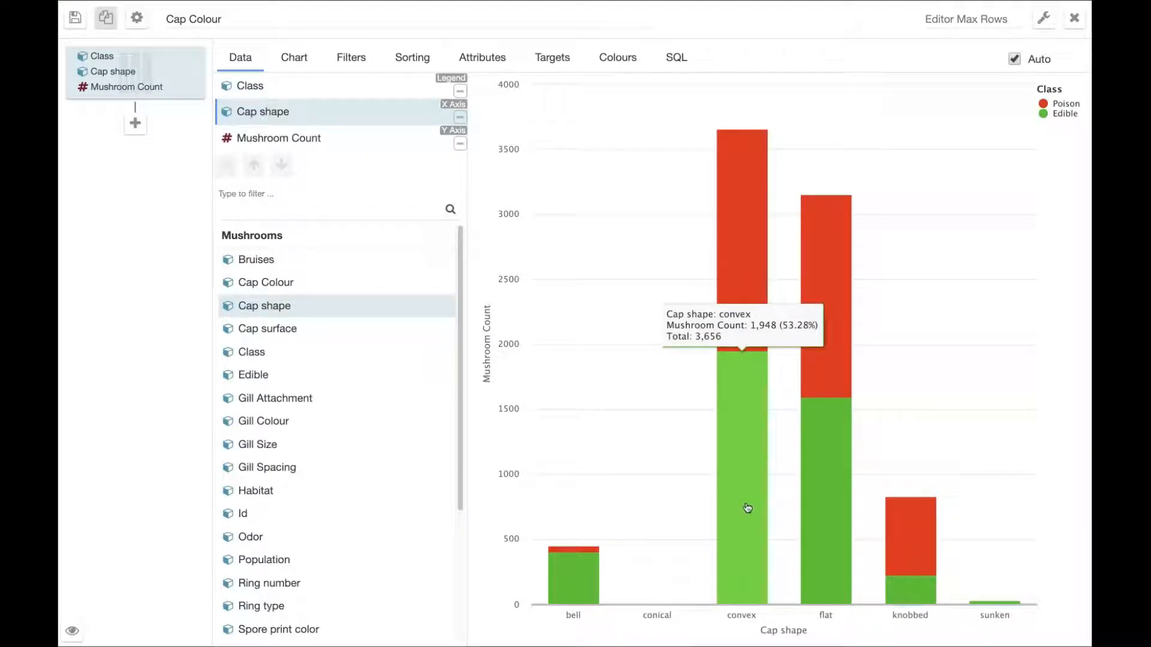
{"action": "mouse_move", "coordinate": [816, 490]}
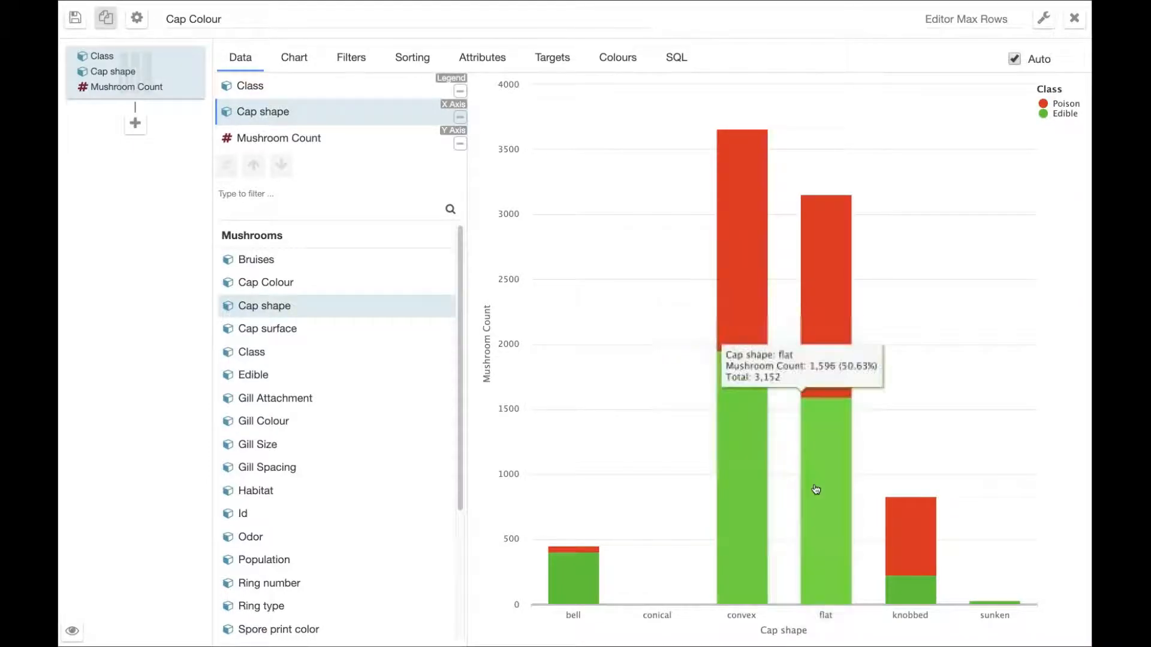
{"action": "mouse_move", "coordinate": [583, 588]}
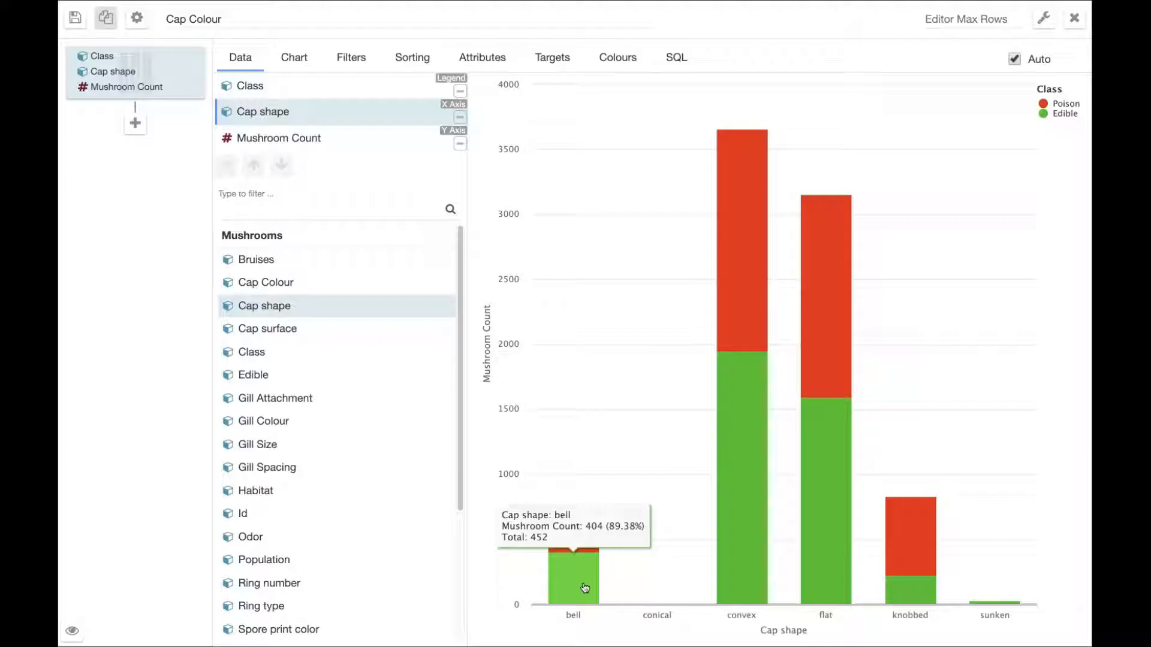
Look at the mushroom pictures in MS Paint and return to the chart editor in Chrome.
{"action": "key", "text": "super+Tab"}
{"action": "key", "text": "super+Tab"}
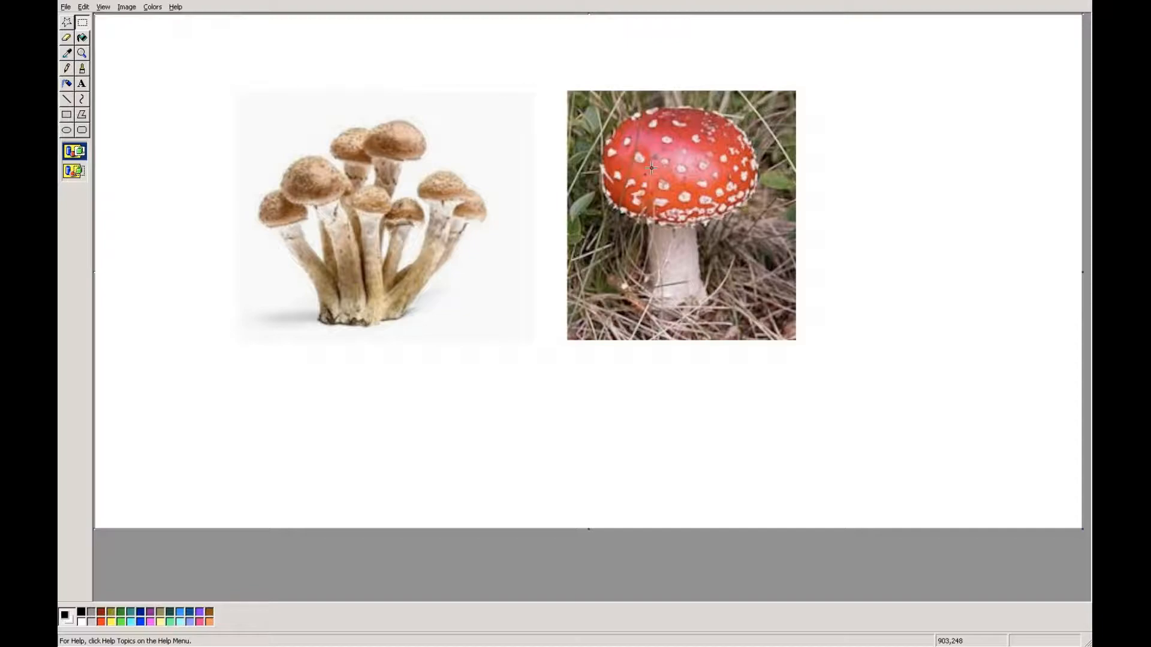
{"action": "key", "text": "super+Tab"}
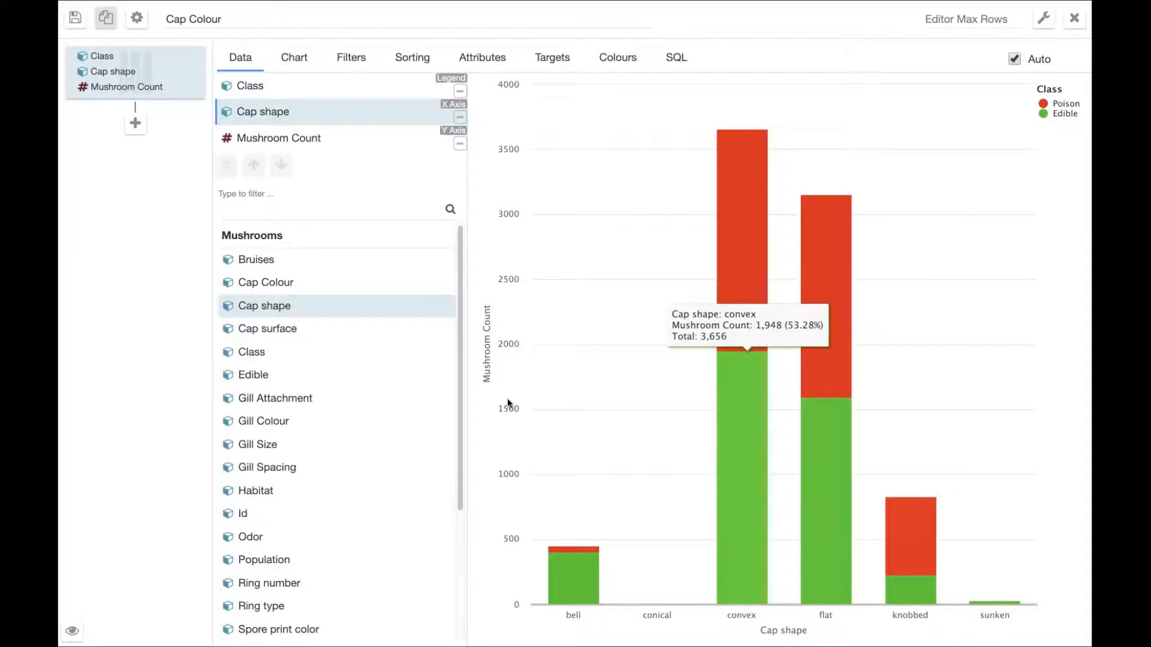
Try Cap surface, Gill Attachment and Gill Colour in turn as the X axis, and close the editor without saving.
{"action": "left_click", "coordinate": [315, 336]}
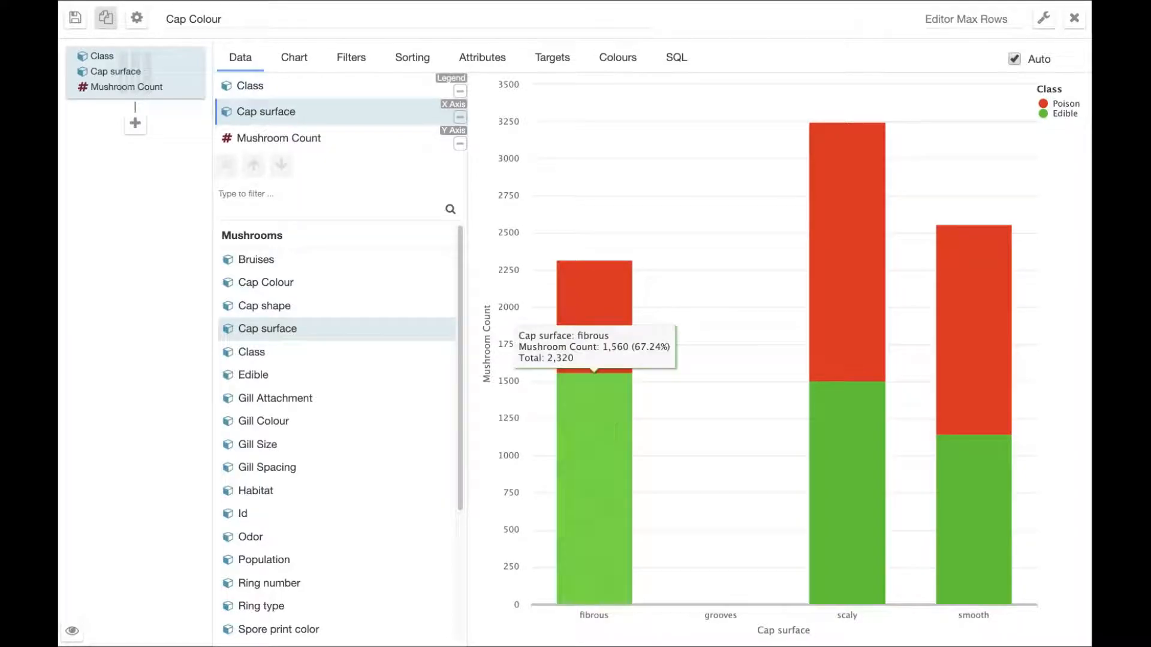
{"action": "mouse_move", "coordinate": [842, 456]}
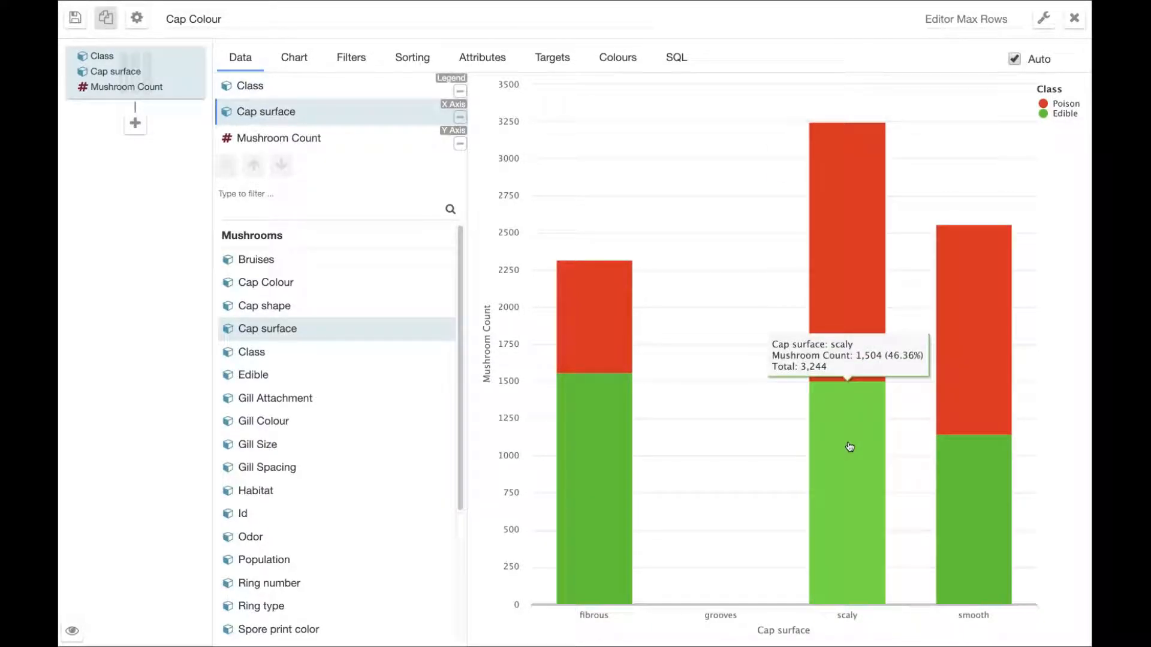
{"action": "left_click", "coordinate": [268, 399]}
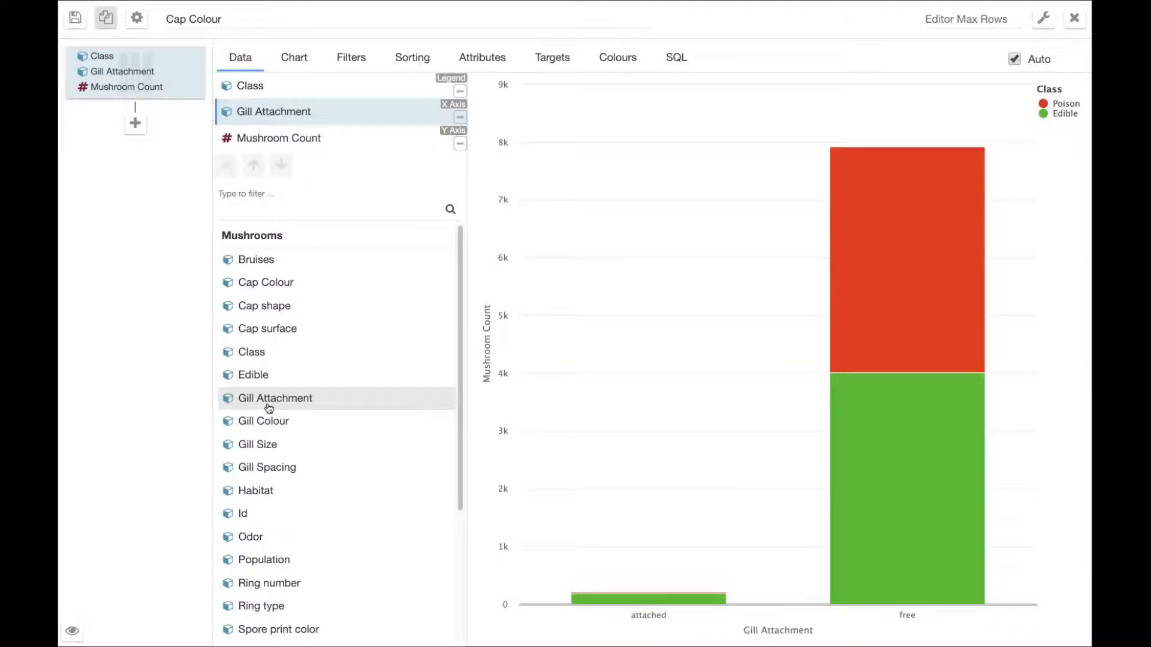
{"action": "left_click", "coordinate": [265, 422]}
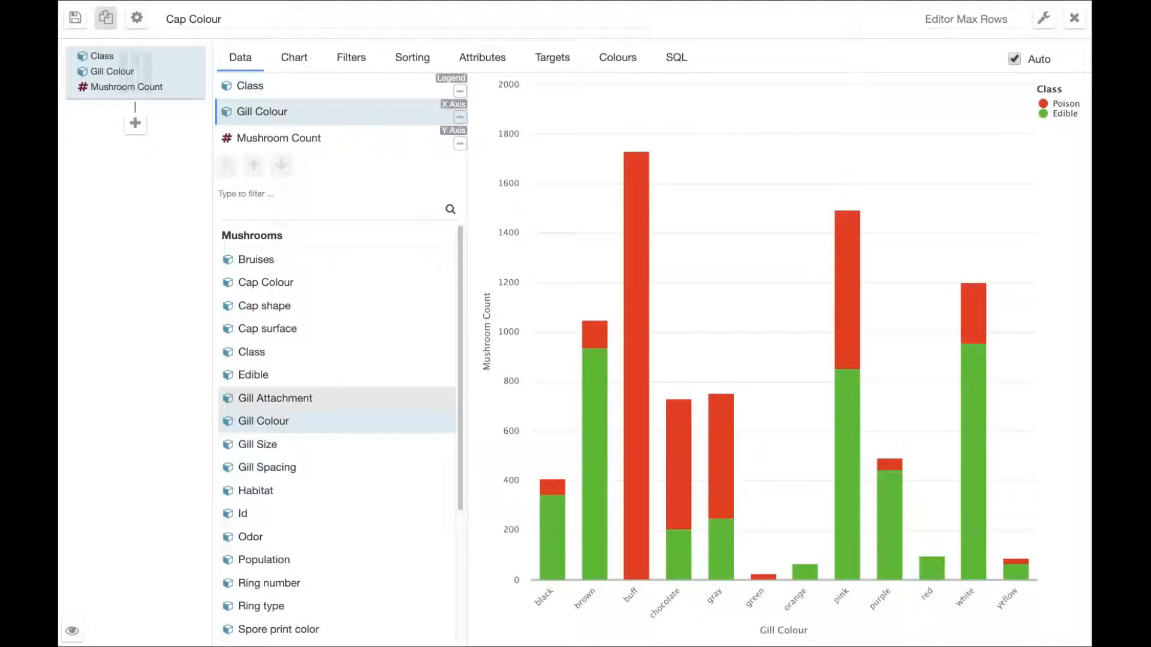
{"action": "mouse_move", "coordinate": [635, 447]}
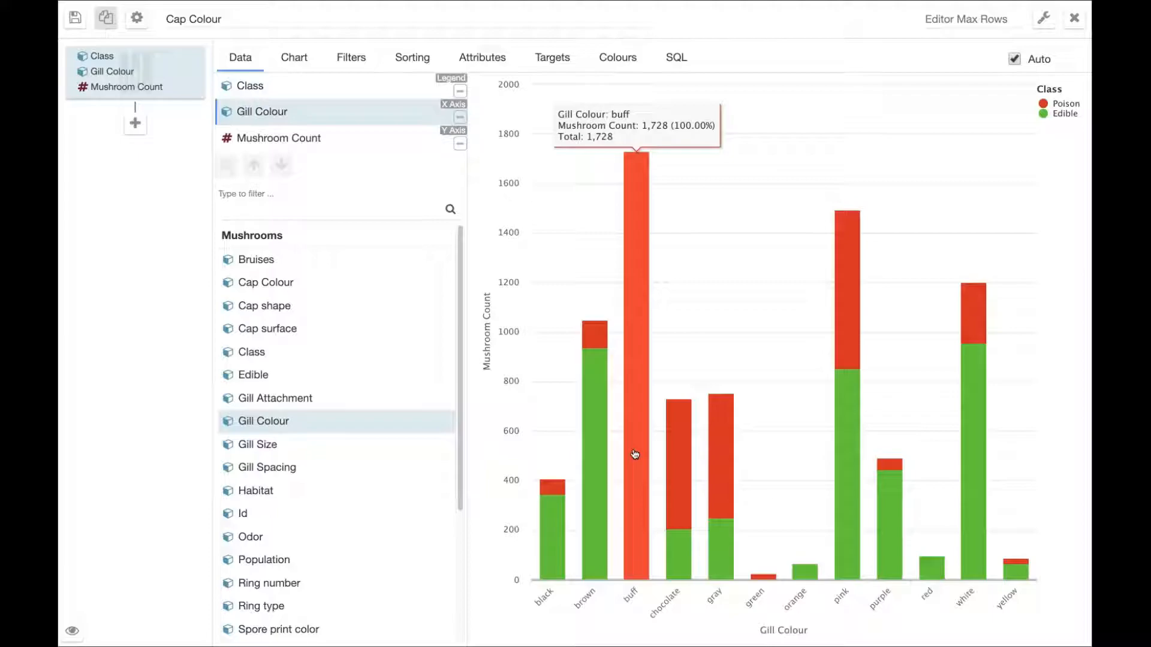
{"action": "left_click", "coordinate": [1073, 22]}
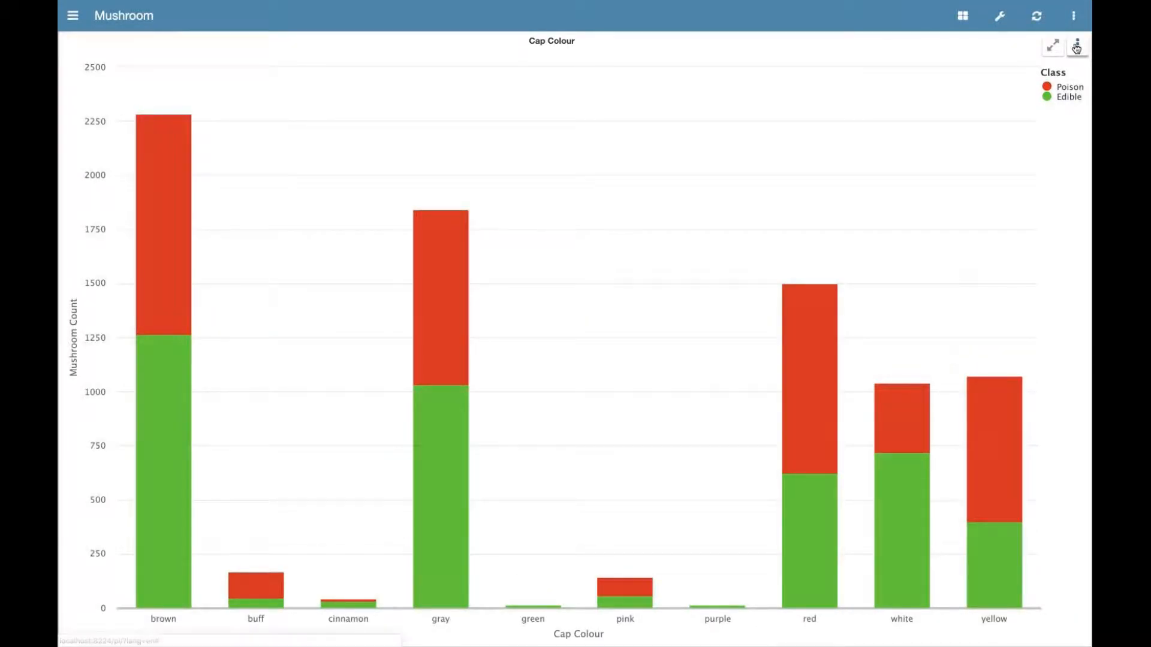
Split the dashboard into two side-by-side panes and start an Analytics chart in the empty pane.
{"action": "left_click", "coordinate": [1076, 46]}
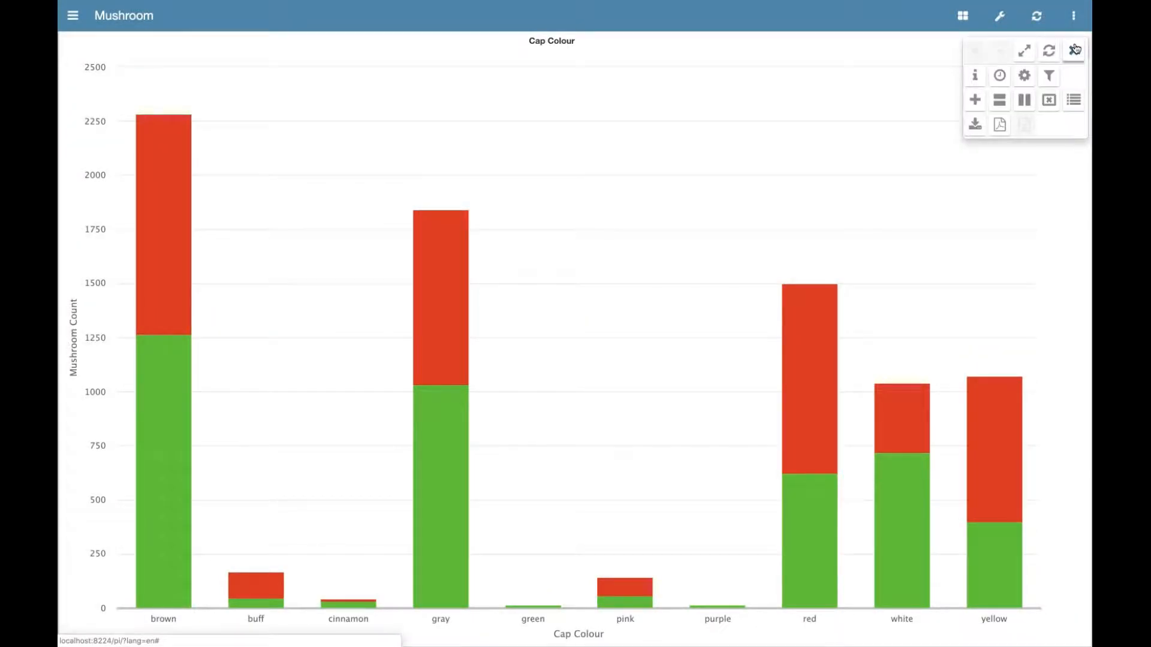
{"action": "left_click", "coordinate": [1024, 101]}
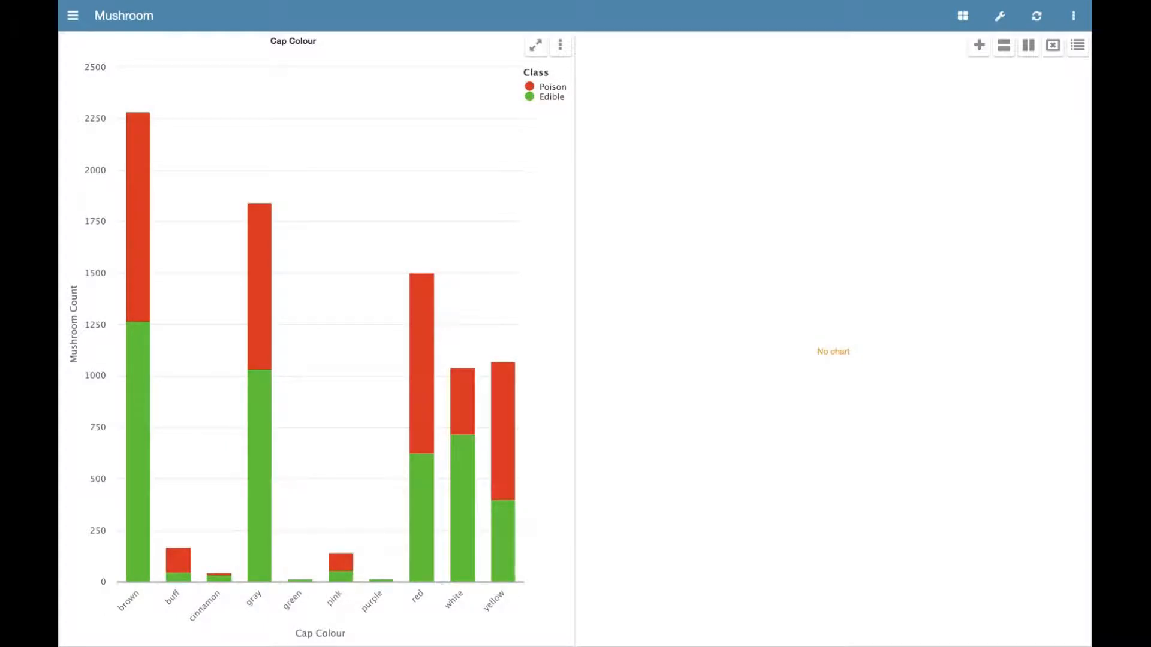
{"action": "left_click", "coordinate": [978, 48]}
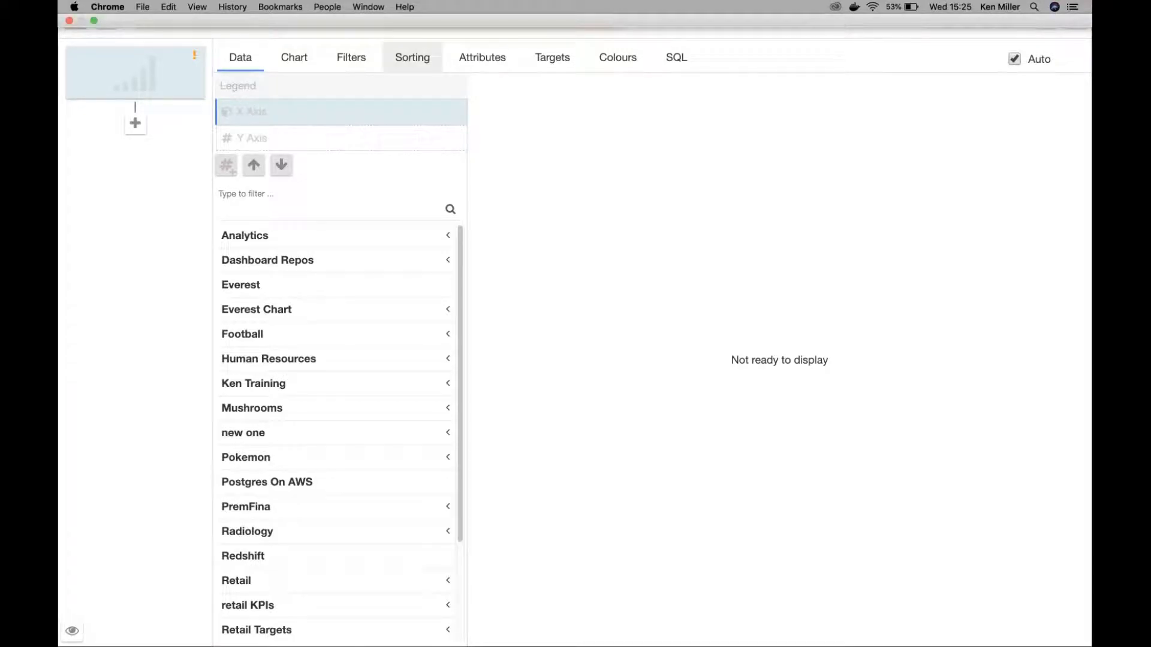
{"action": "left_click", "coordinate": [289, 63]}
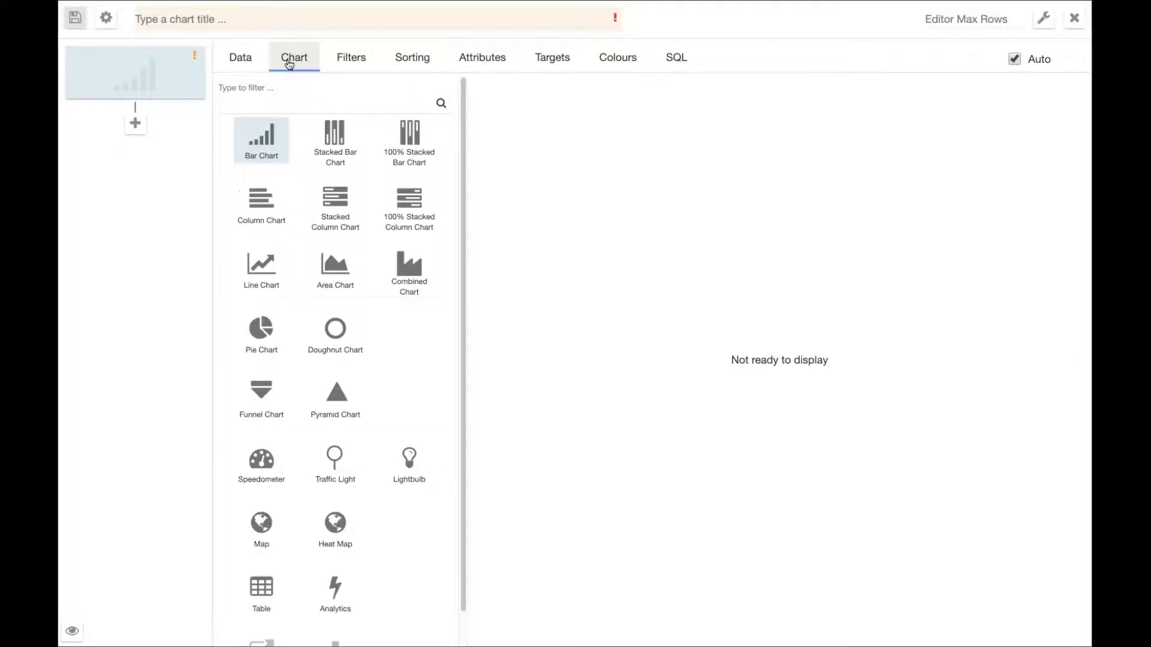
{"action": "left_click", "coordinate": [335, 590]}
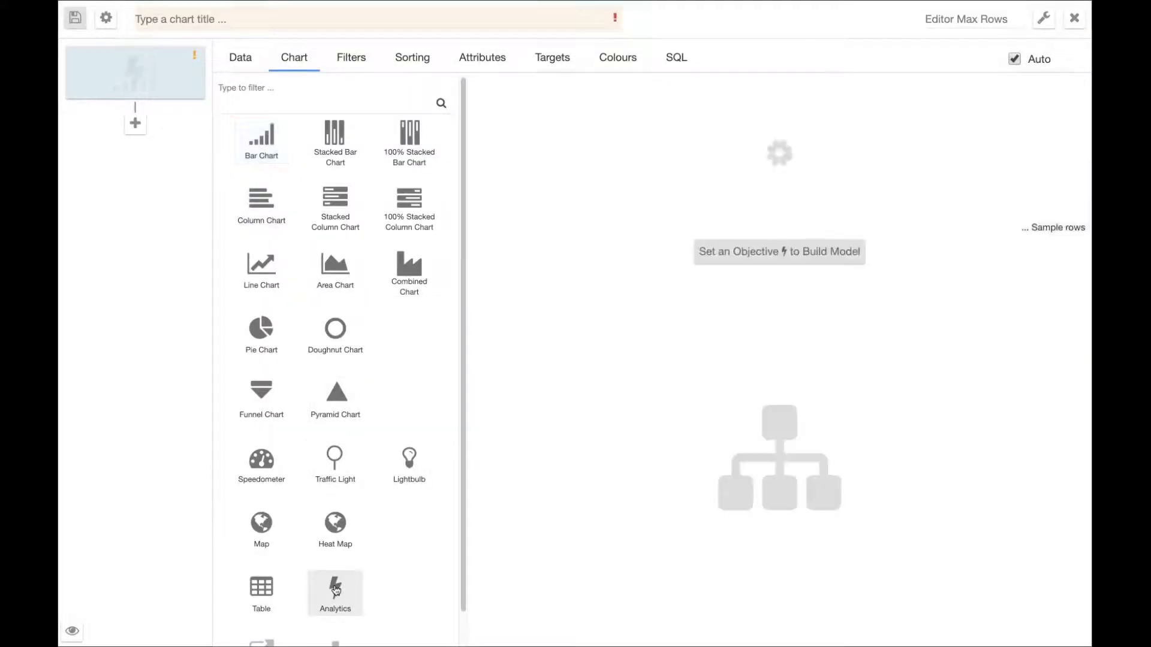
Set Id from the Mushrooms data as the row identifier of the Analytics chart.
{"action": "left_click", "coordinate": [242, 57]}
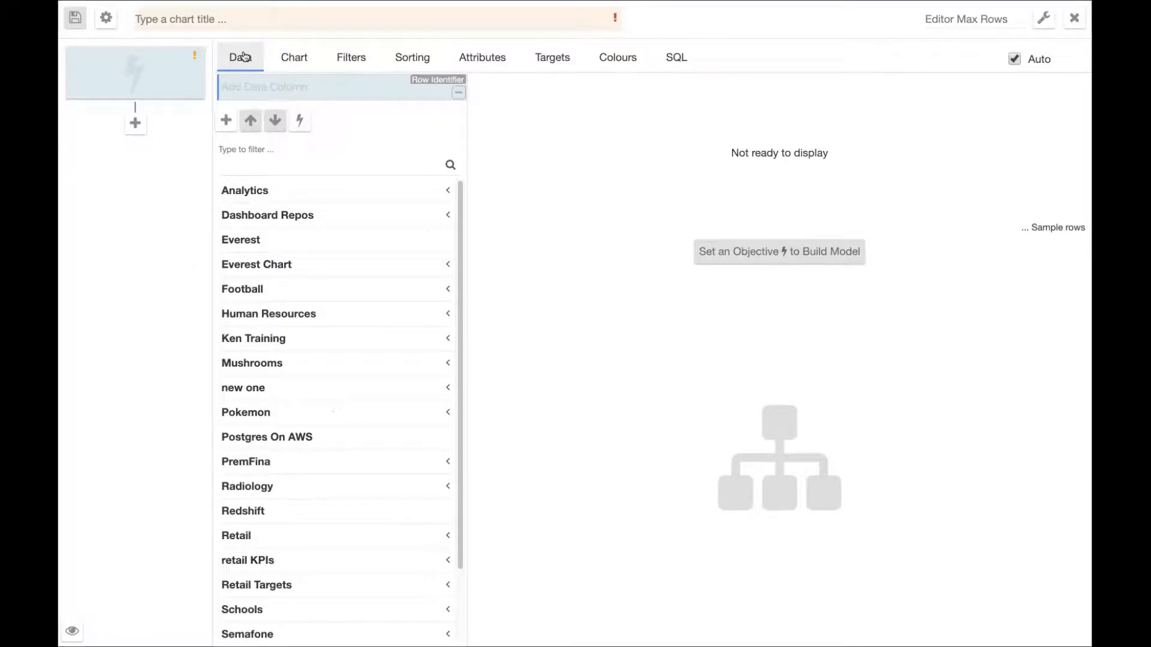
{"action": "left_click", "coordinate": [448, 364]}
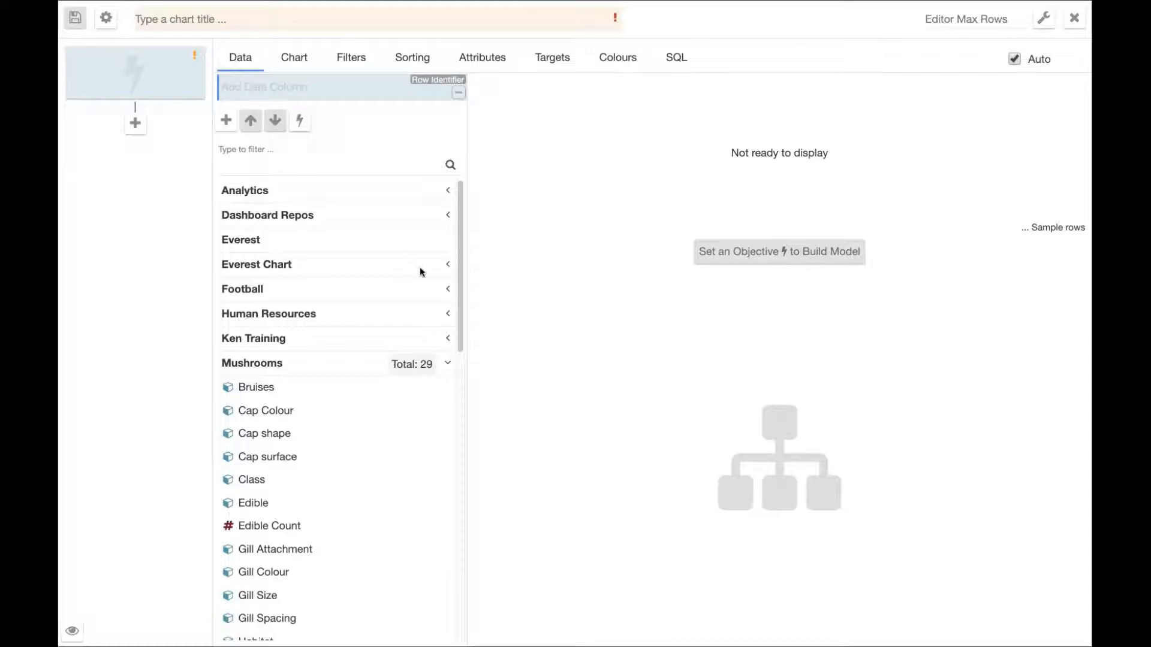
{"action": "left_click_drag", "start_coordinate": [463, 333], "coordinate": [460, 386]}
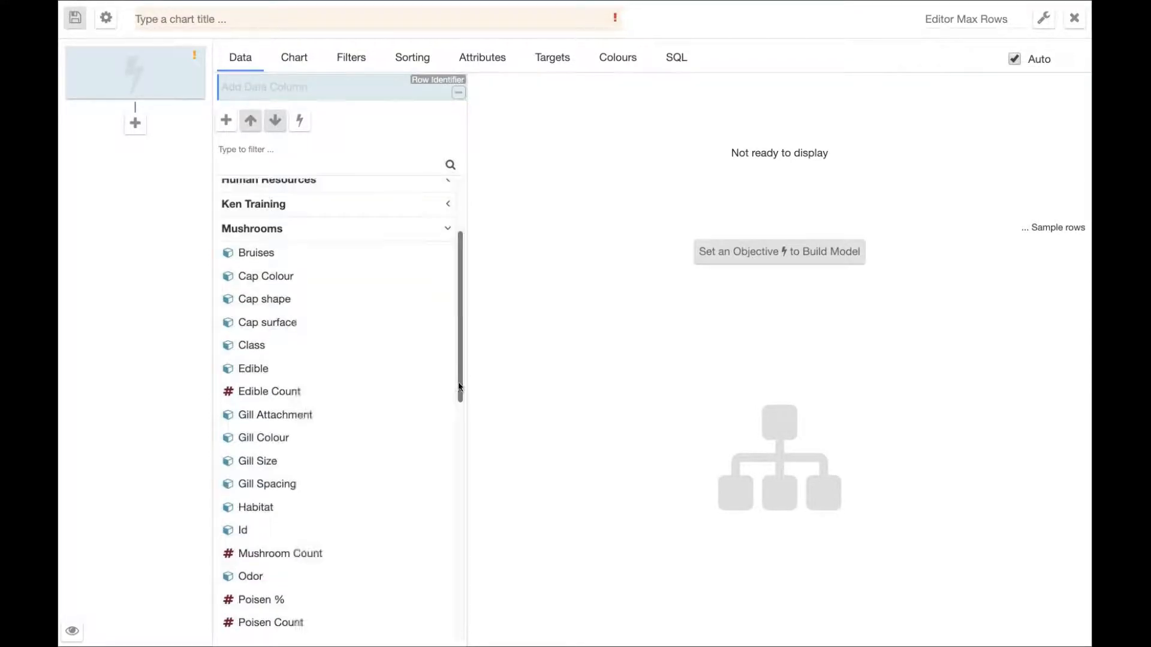
{"action": "left_click", "coordinate": [308, 530]}
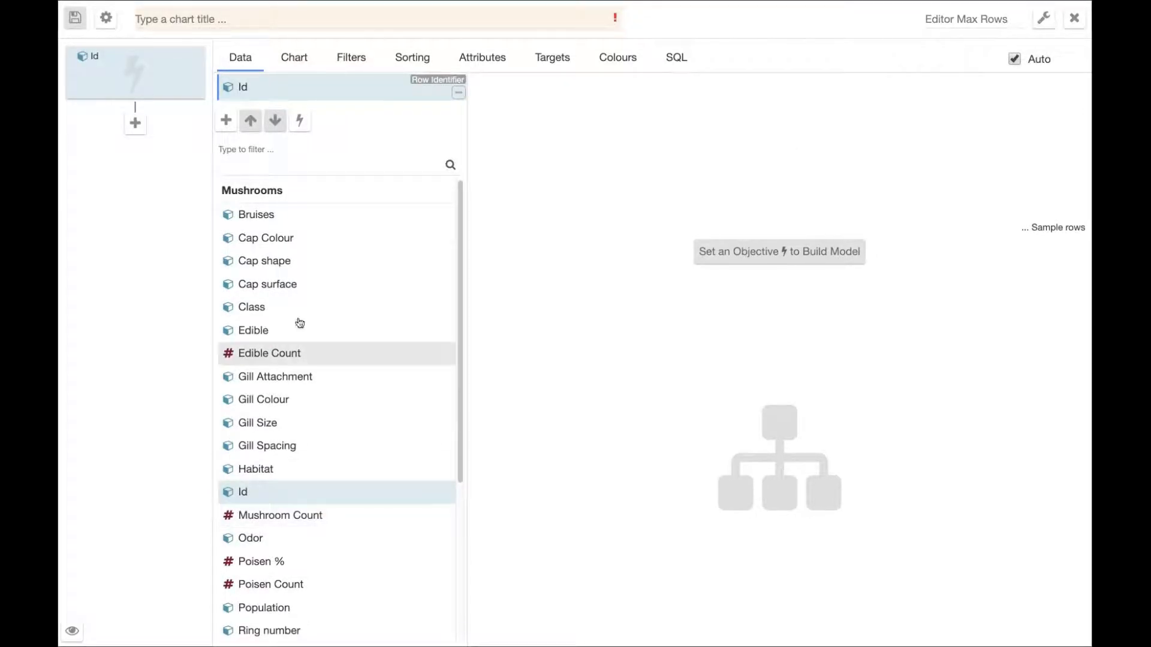
Add Bruises, Cap Colour, Cap shape and Cap surface as data columns after the Id row identifier.
{"action": "left_click", "coordinate": [226, 119]}
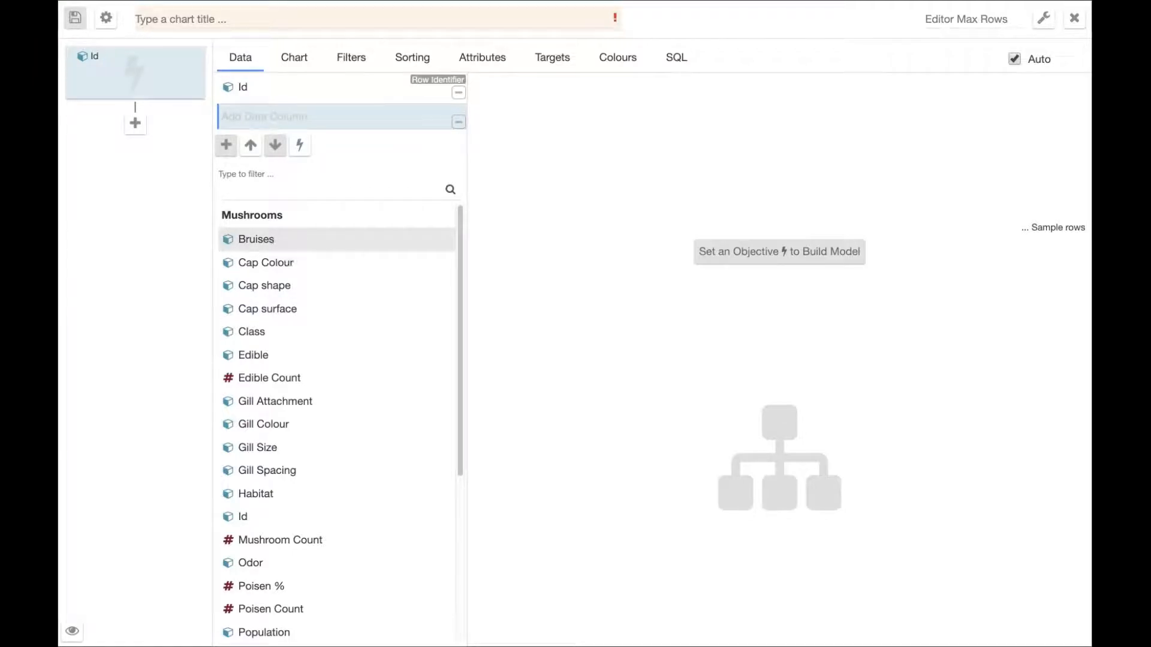
{"action": "left_click", "coordinate": [275, 239]}
{"action": "left_click", "coordinate": [268, 291]}
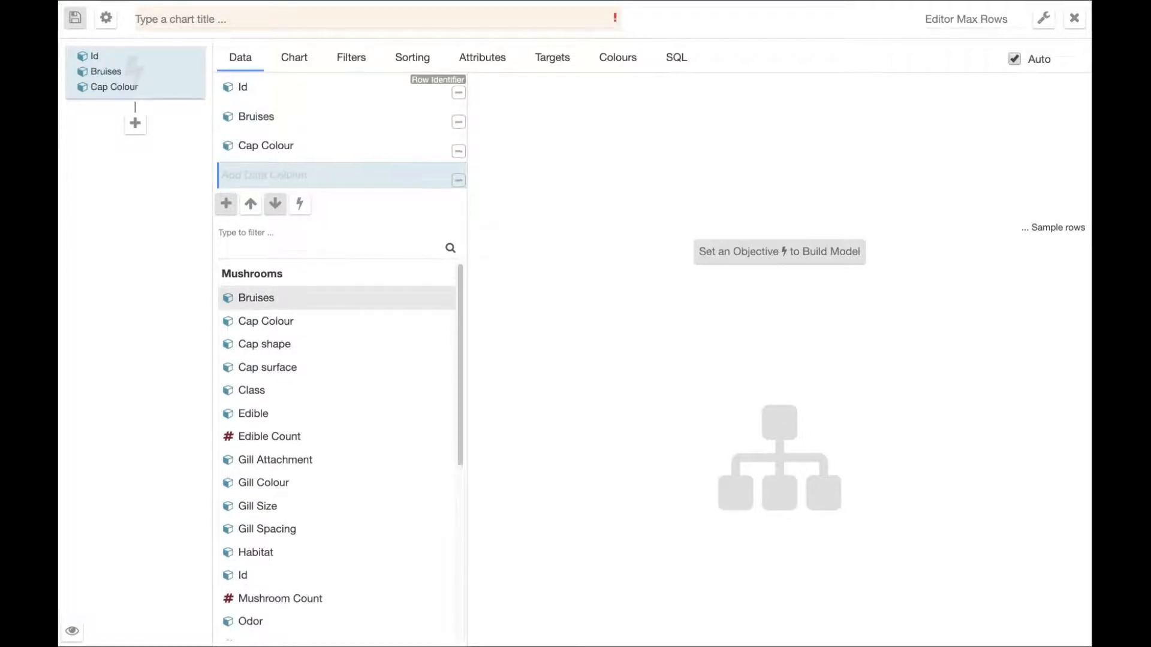
{"action": "left_click", "coordinate": [266, 348]}
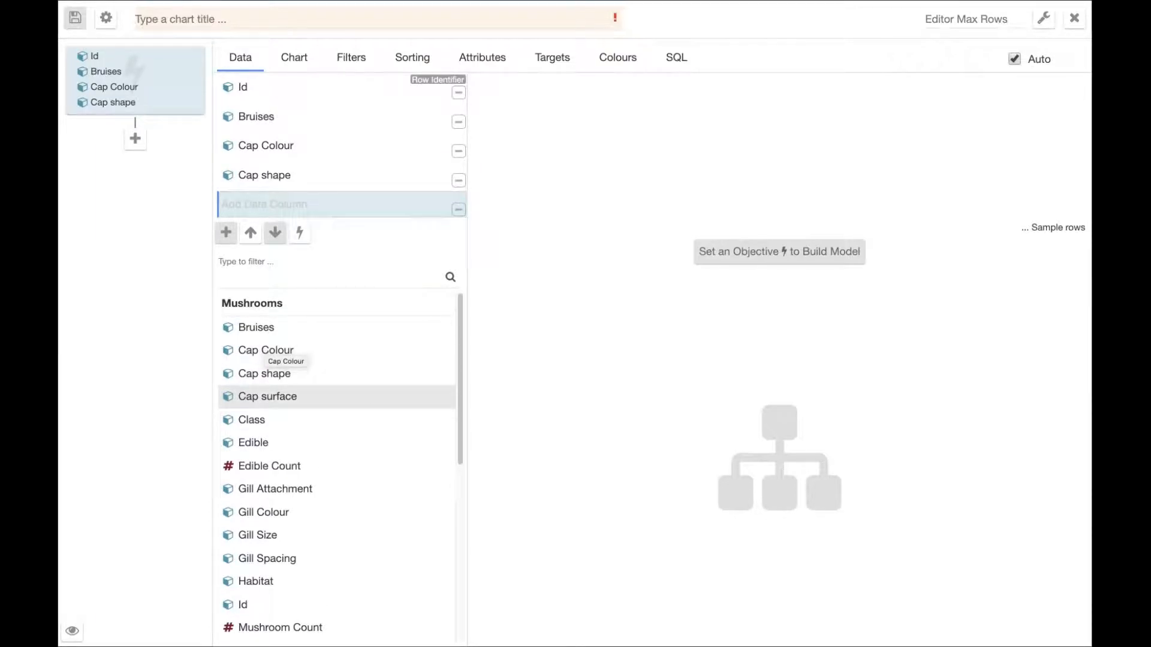
{"action": "left_click", "coordinate": [266, 397]}
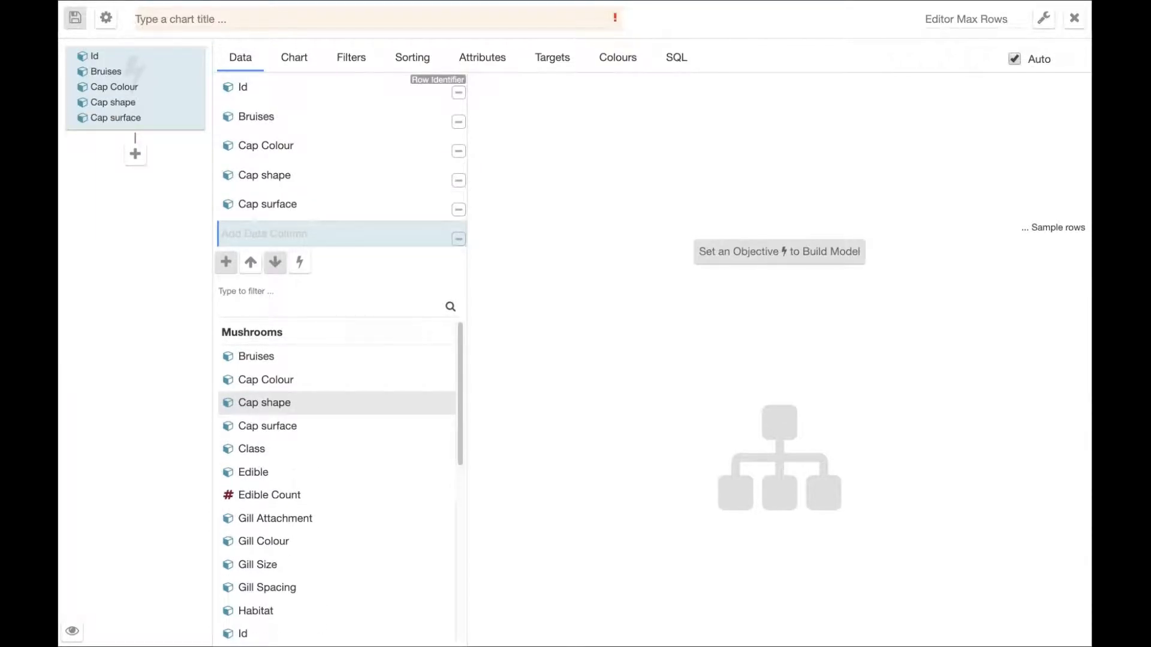
Add Gill Attachment, Gill Colour, Gill Size, Gill Spacing and Habitat as further data columns.
{"action": "left_click", "coordinate": [264, 518]}
{"action": "left_click", "coordinate": [262, 552]}
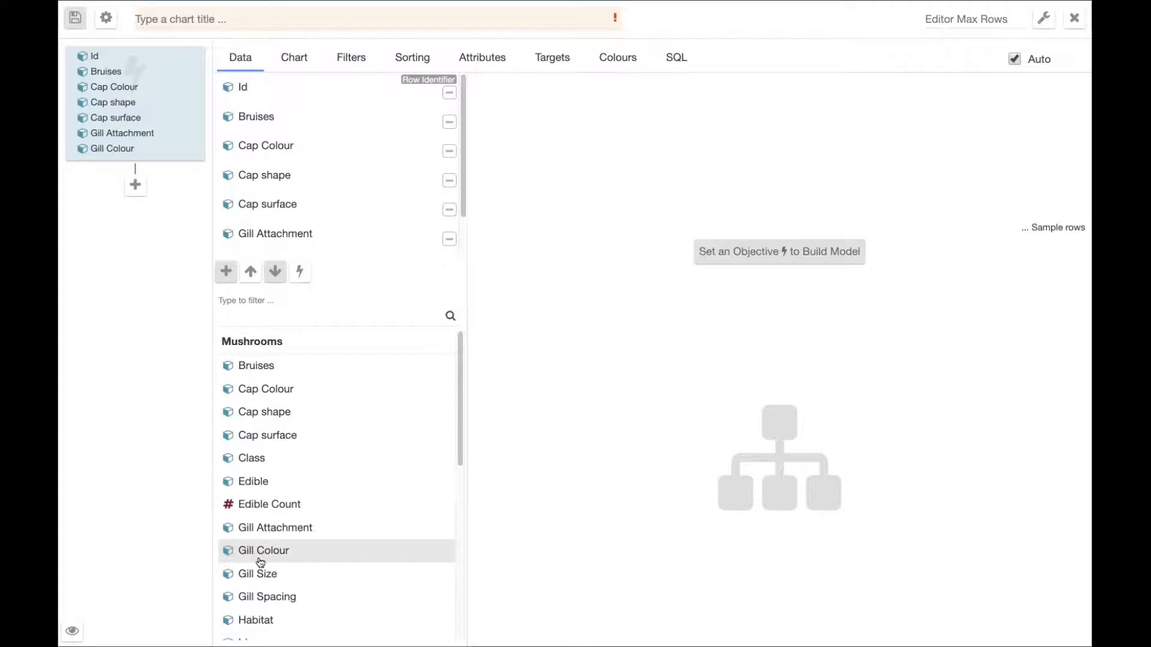
{"action": "left_click", "coordinate": [258, 580]}
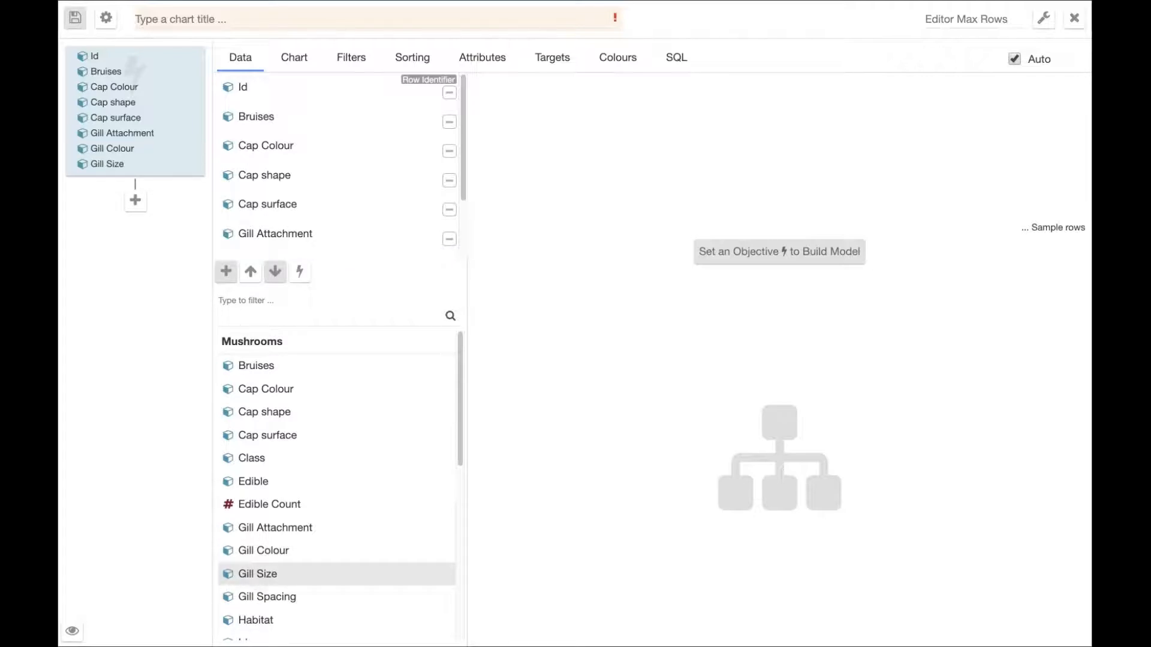
{"action": "left_click", "coordinate": [253, 601]}
{"action": "left_click", "coordinate": [252, 626]}
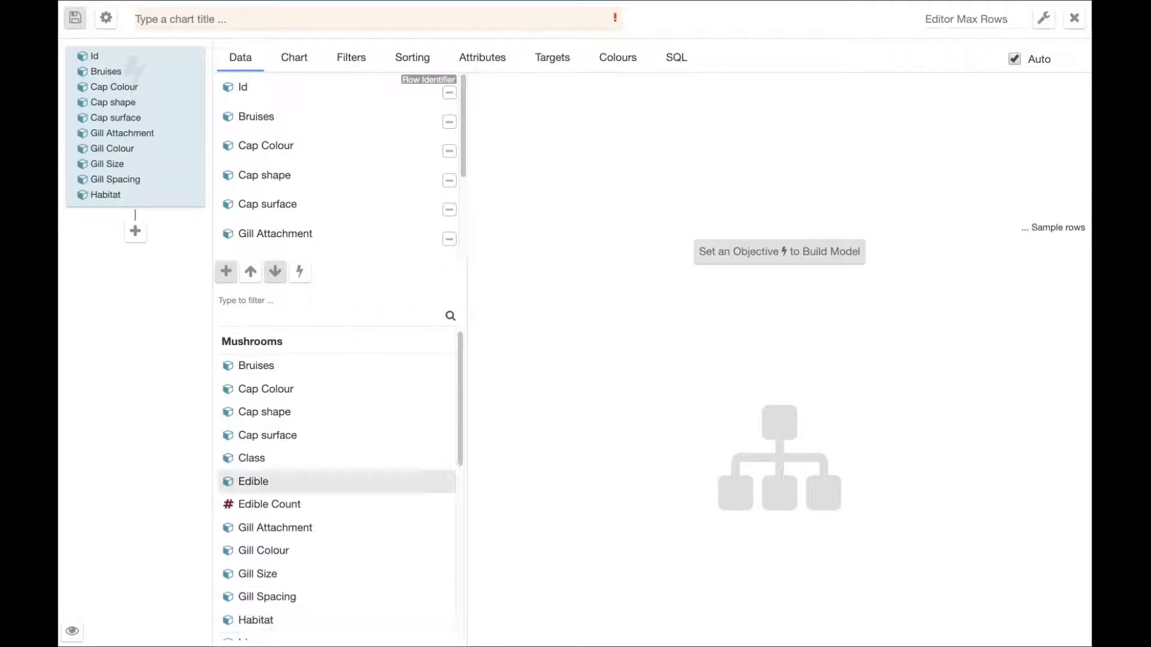
Add Odor, Population, Ring number, Ring type and Spore print color to the data columns.
{"action": "left_click_drag", "start_coordinate": [462, 451], "coordinate": [460, 546]}
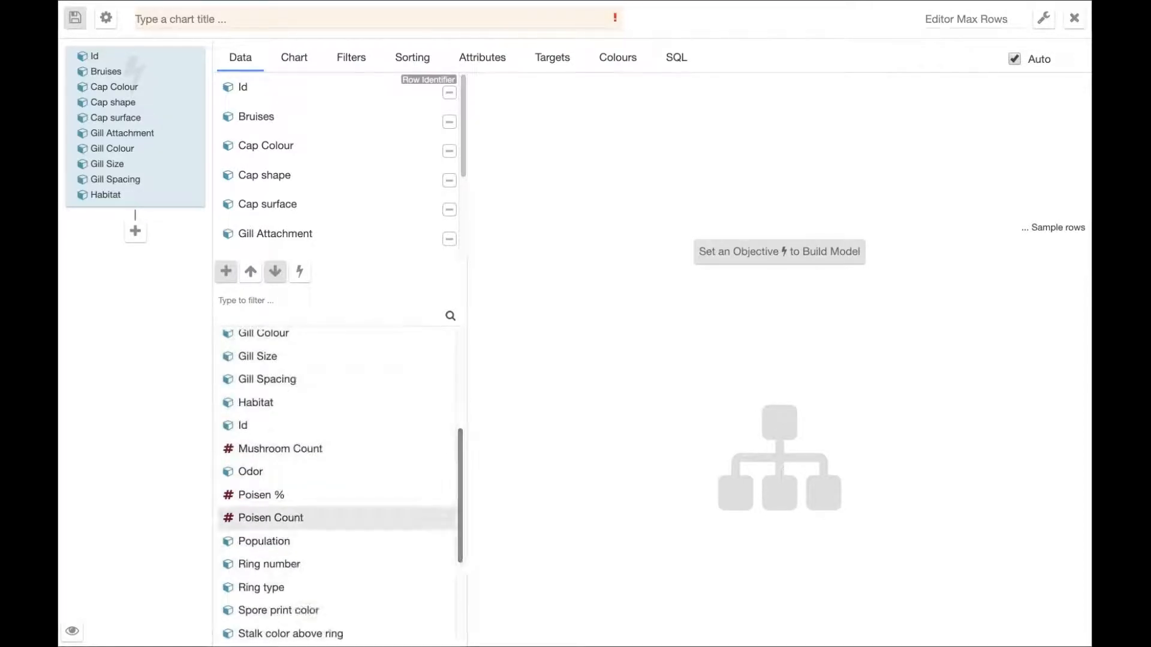
{"action": "left_click", "coordinate": [283, 472]}
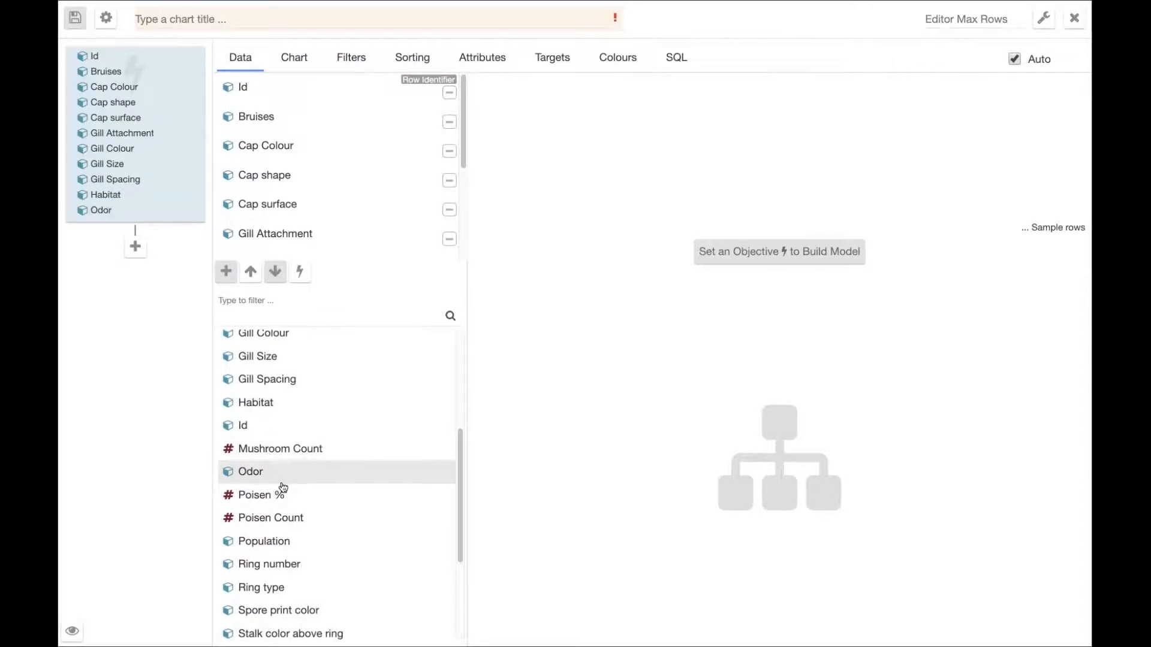
{"action": "left_click", "coordinate": [277, 543]}
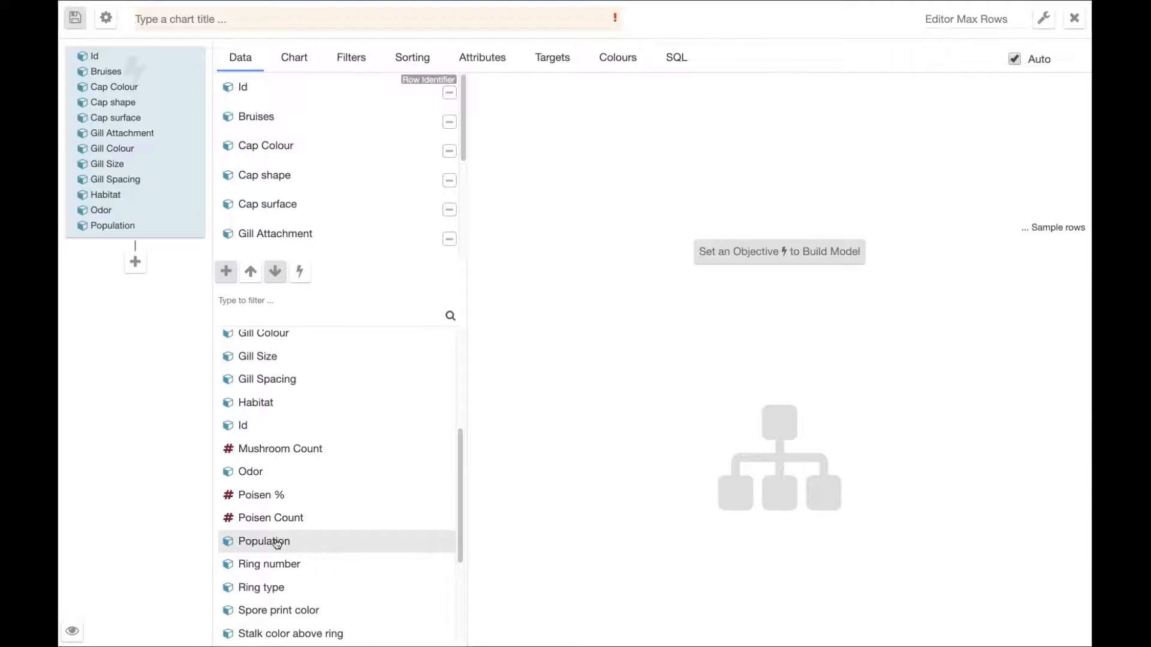
{"action": "left_click", "coordinate": [273, 566]}
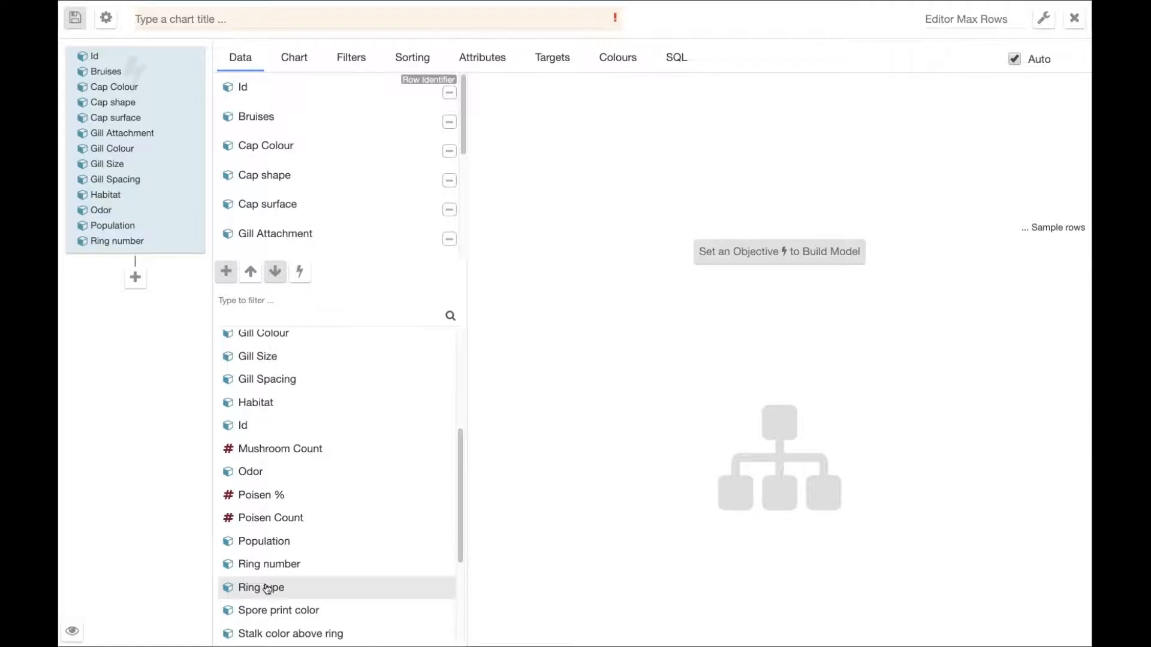
{"action": "left_click", "coordinate": [260, 588]}
{"action": "left_click", "coordinate": [263, 611]}
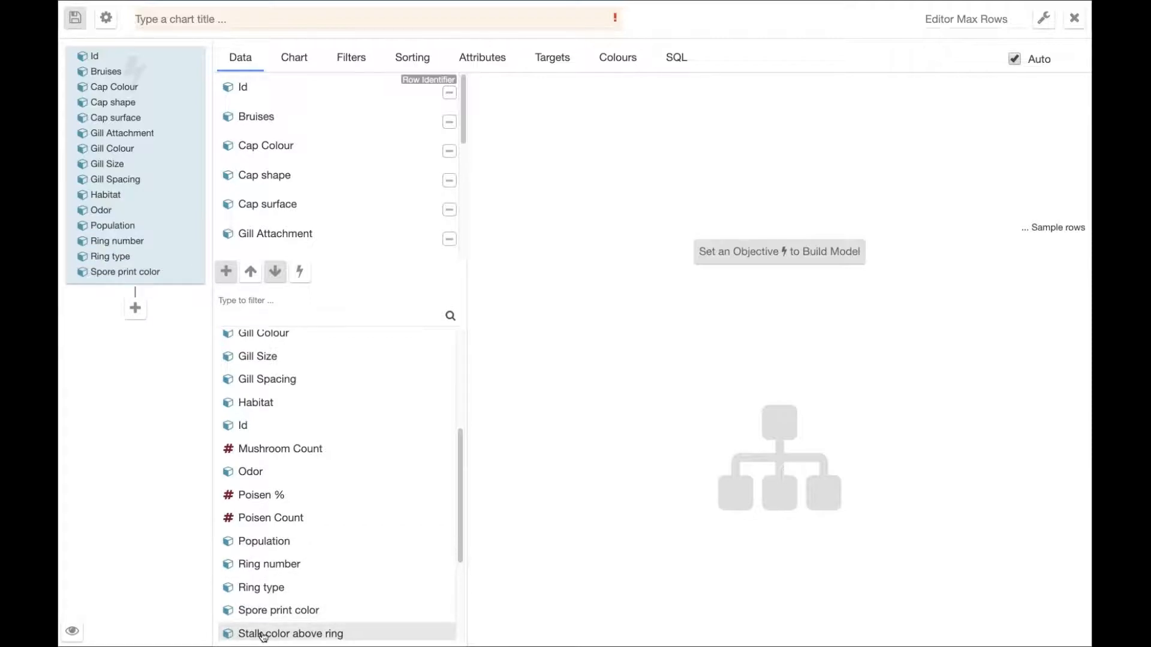
Add Stalk color above ring, Stalk color below ring, Stalk root and Stalk shape as data columns.
{"action": "left_click", "coordinate": [261, 634]}
{"action": "scroll", "coordinate": [264, 546], "scroll_direction": "down", "scroll_amount": 3}
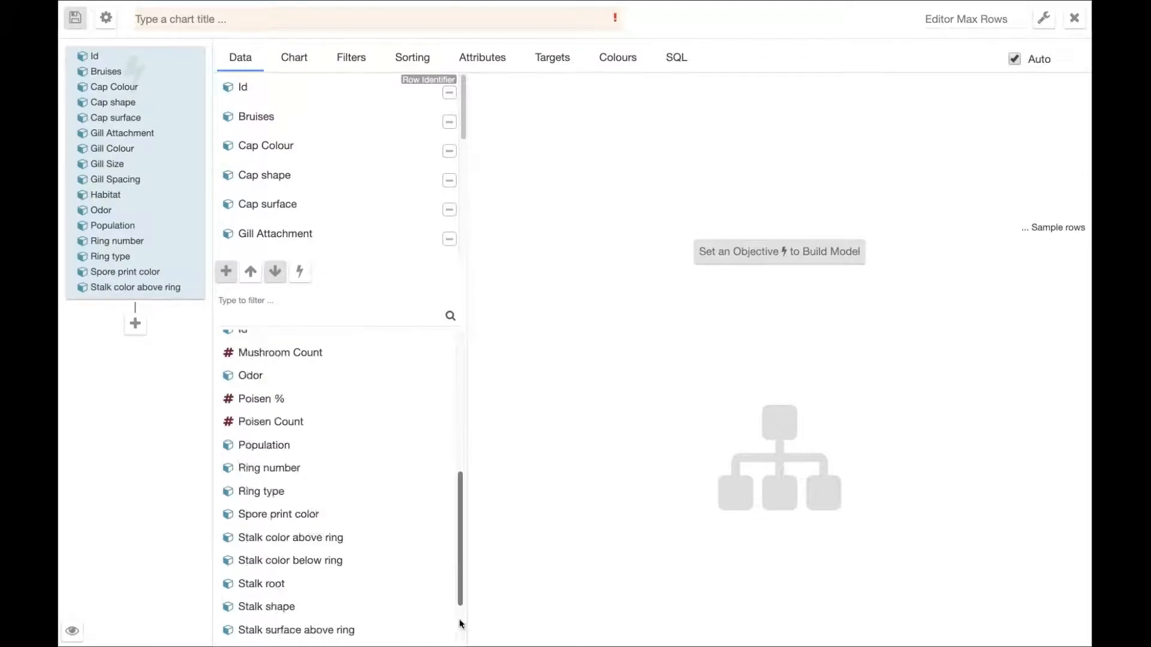
{"action": "left_click", "coordinate": [284, 489]}
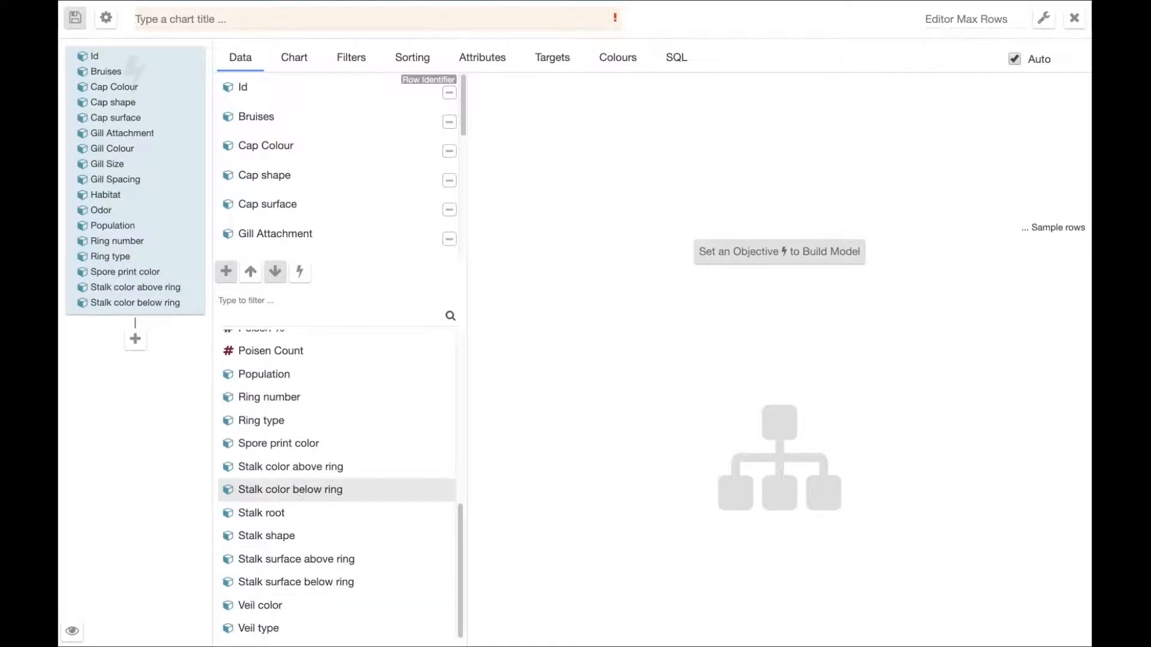
{"action": "left_click", "coordinate": [271, 515]}
{"action": "left_click", "coordinate": [269, 535]}
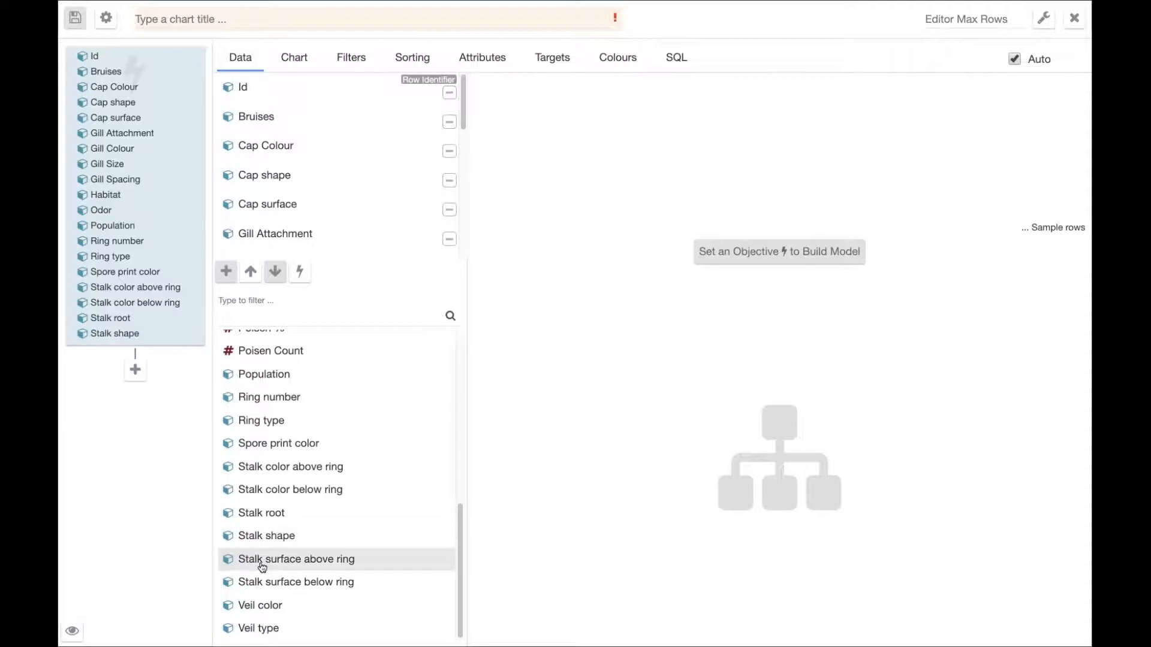
Add Stalk surface above ring, Stalk surface below ring, Veil color, Veil type and Edible as the last data columns.
{"action": "left_click", "coordinate": [262, 566]}
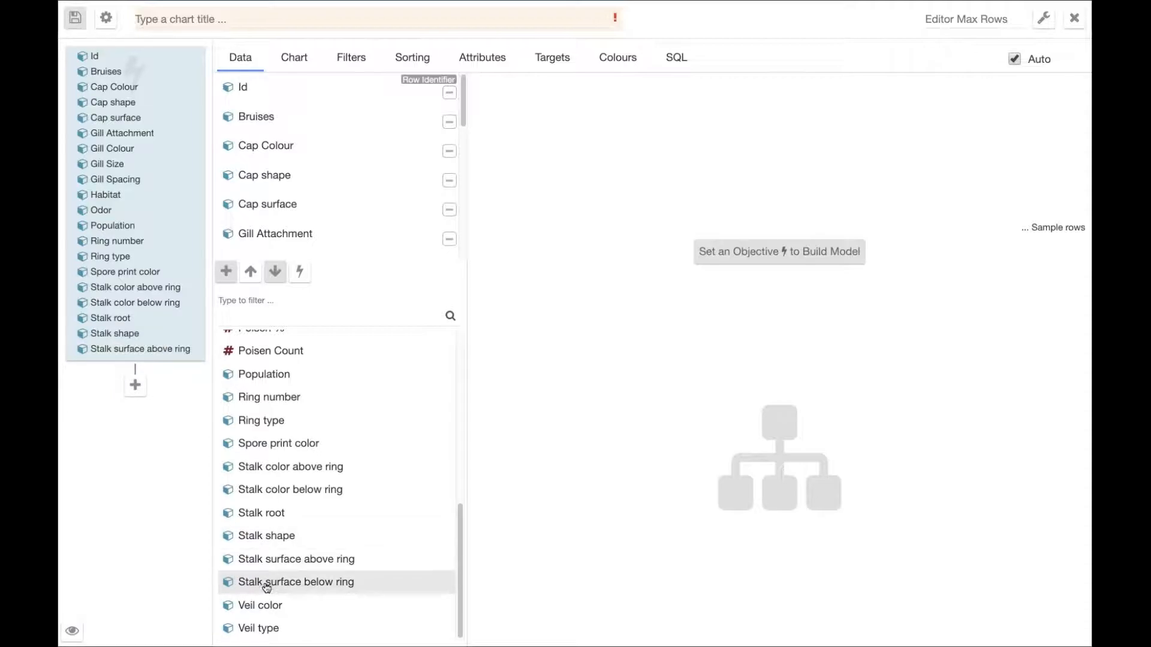
{"action": "left_click", "coordinate": [262, 586]}
{"action": "left_click", "coordinate": [261, 606]}
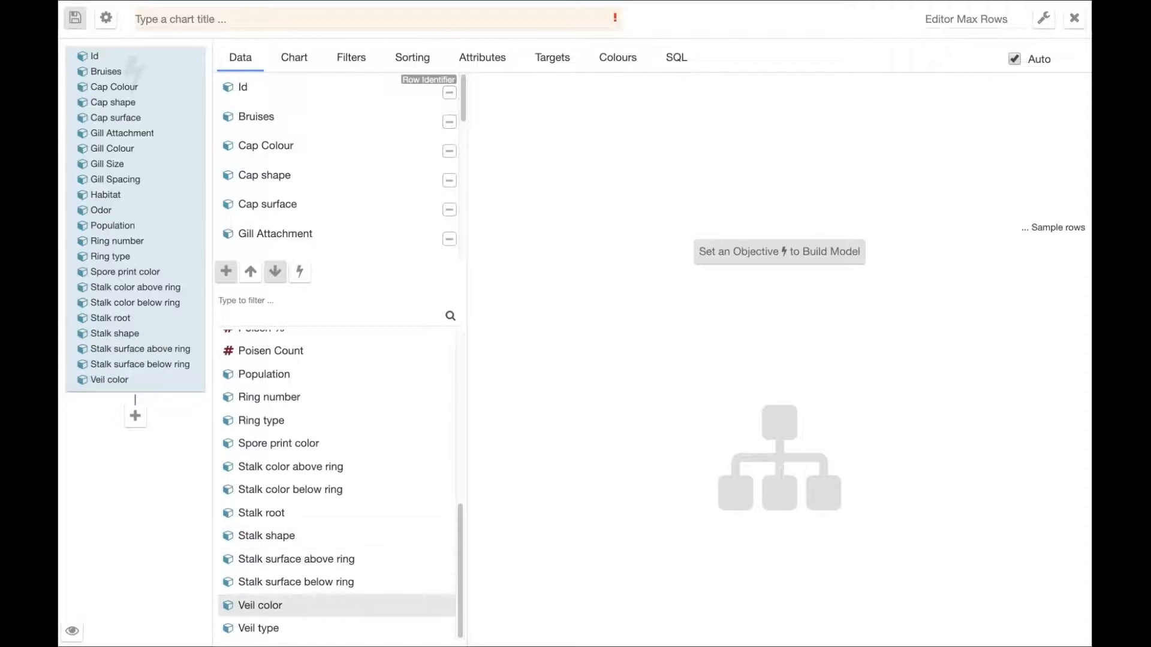
{"action": "left_click", "coordinate": [254, 634]}
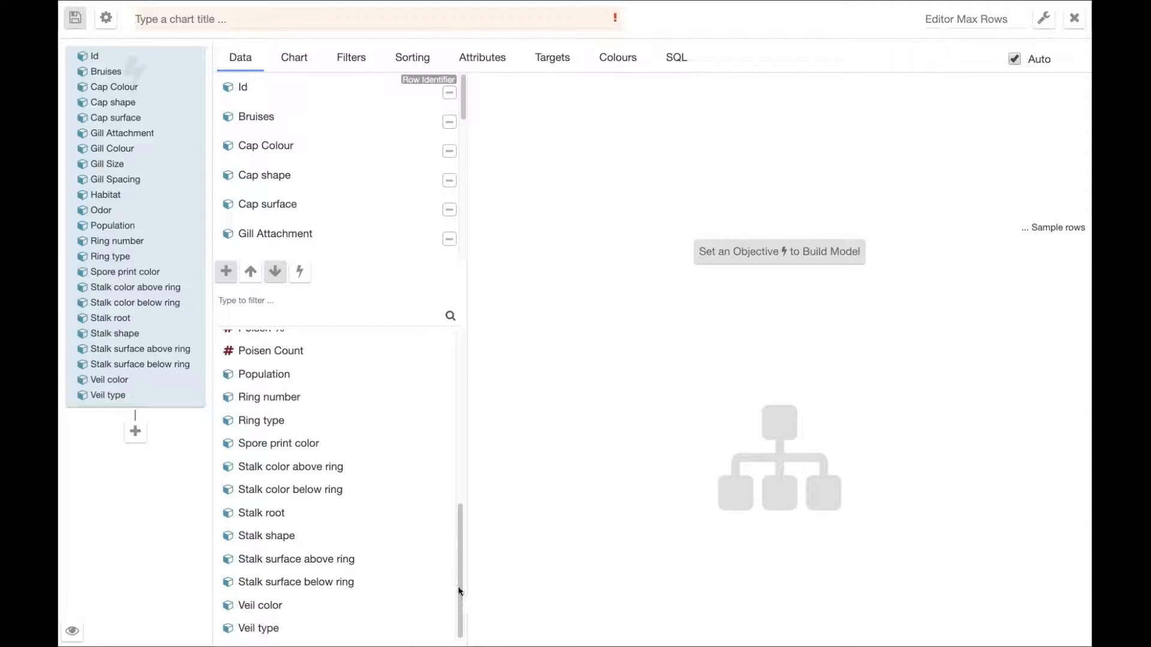
{"action": "left_click_drag", "start_coordinate": [462, 591], "coordinate": [465, 442]}
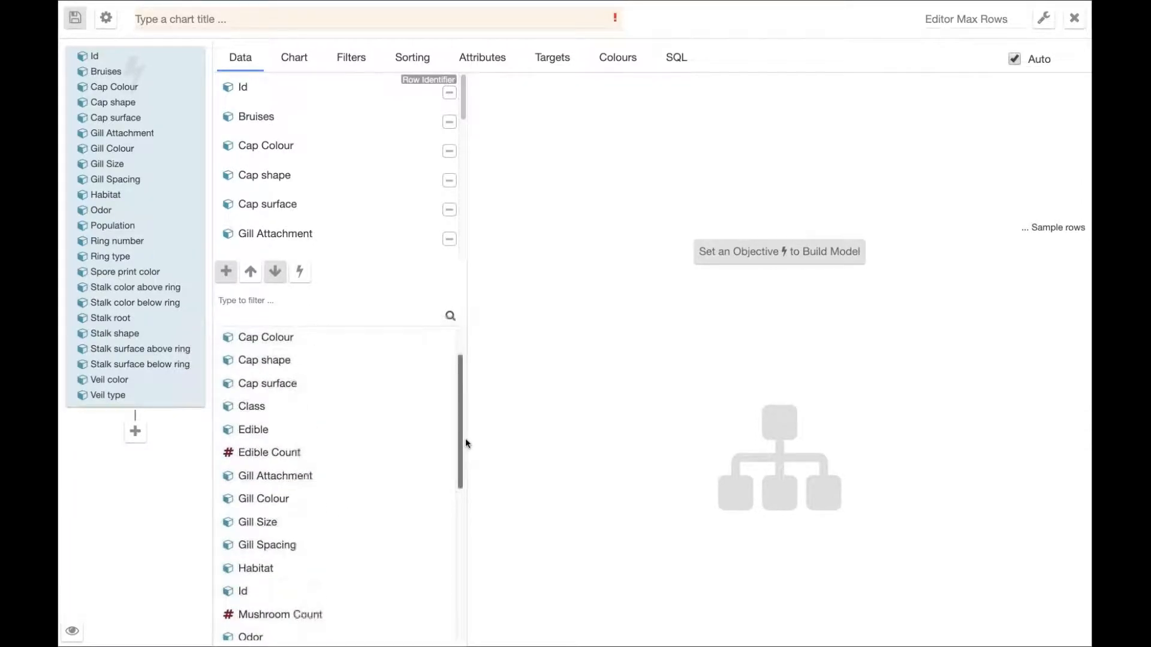
{"action": "left_click", "coordinate": [314, 426]}
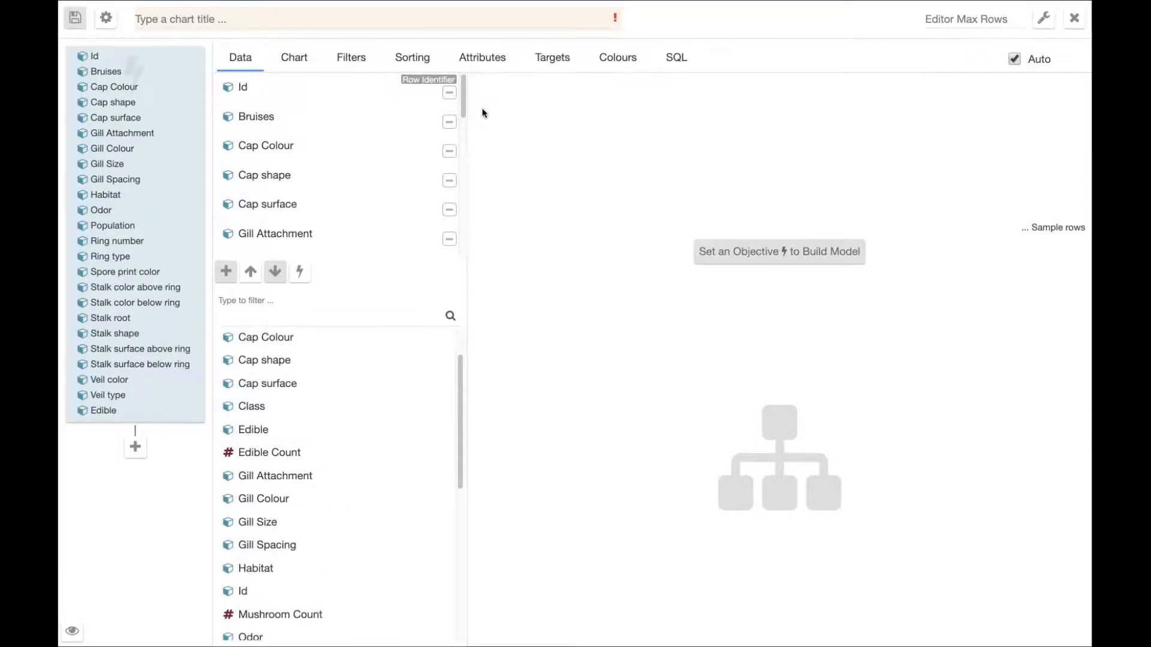
Set the Edible column as the model's objective and build the model.
{"action": "left_click_drag", "start_coordinate": [463, 103], "coordinate": [465, 252]}
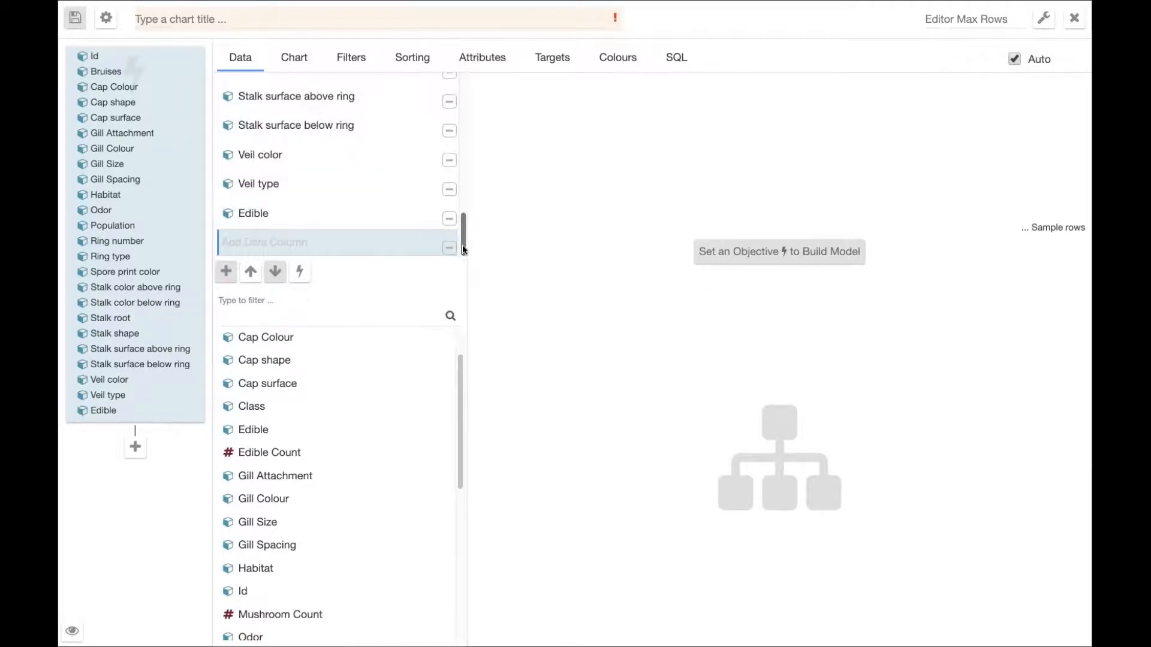
{"action": "left_click", "coordinate": [385, 226]}
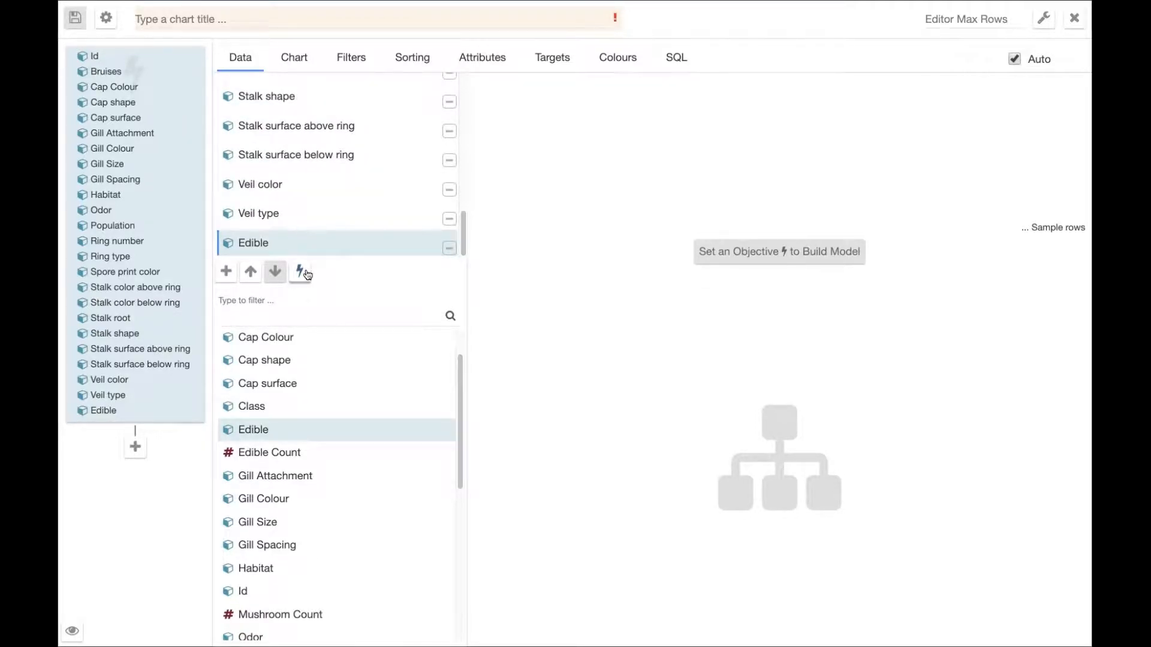
{"action": "left_click", "coordinate": [306, 273]}
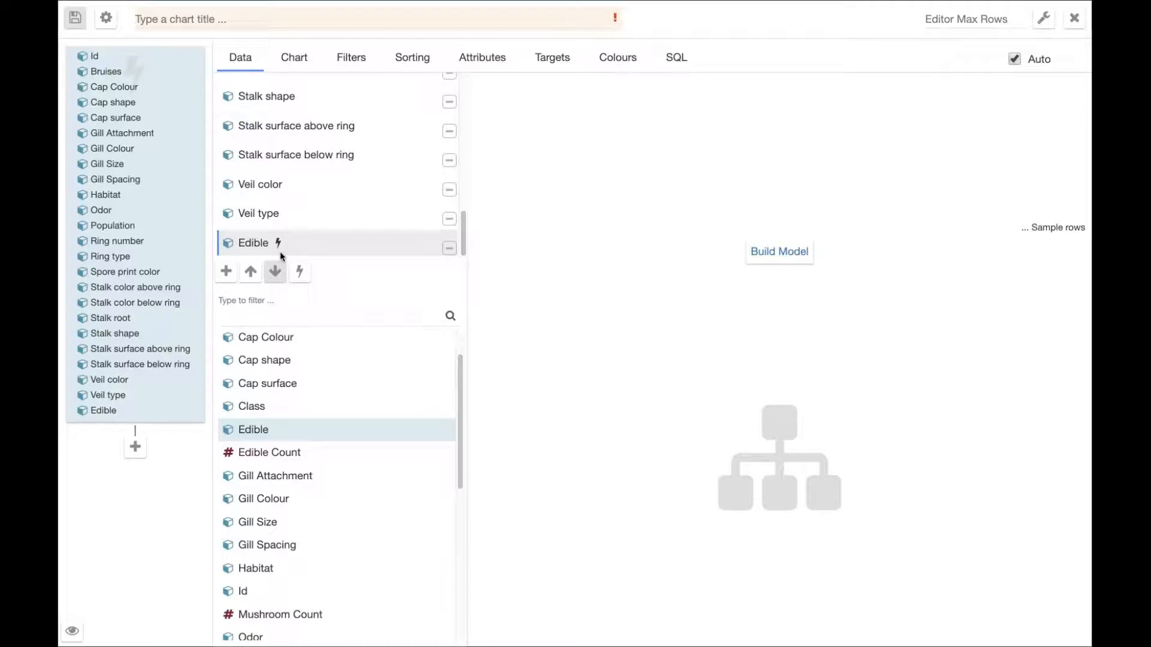
{"action": "left_click", "coordinate": [773, 252]}
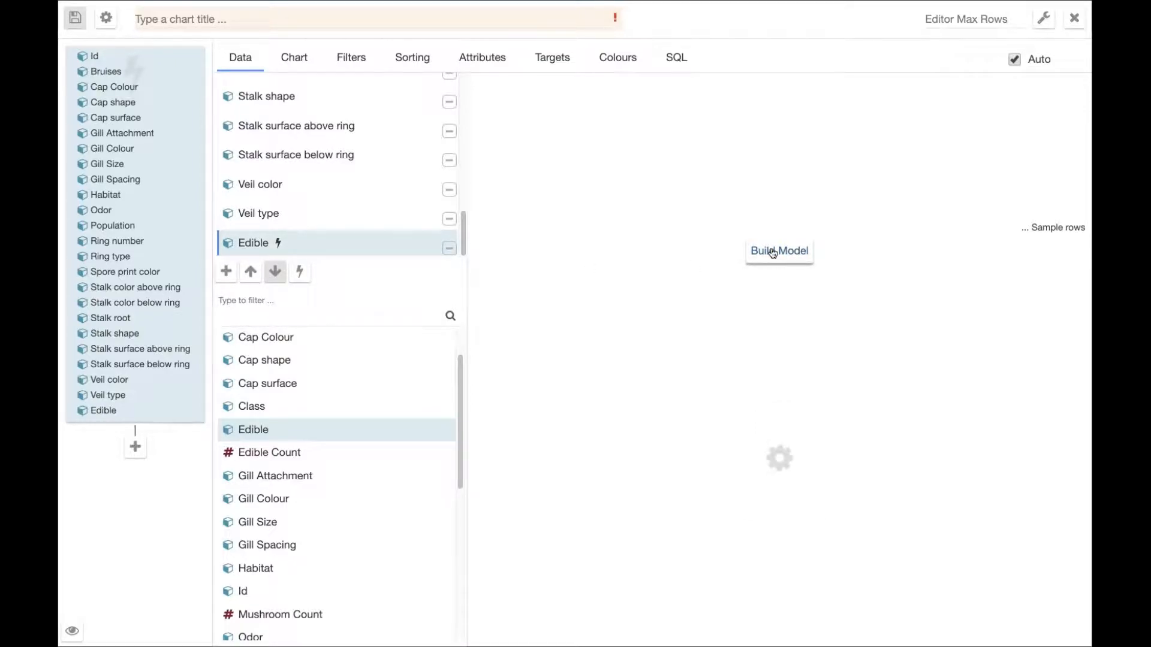
Title the chart "Mushrooms Tree".
{"action": "right_click", "coordinate": [447, 23]}
{"action": "left_click", "coordinate": [361, 18]}
{"action": "type", "text": "M"}
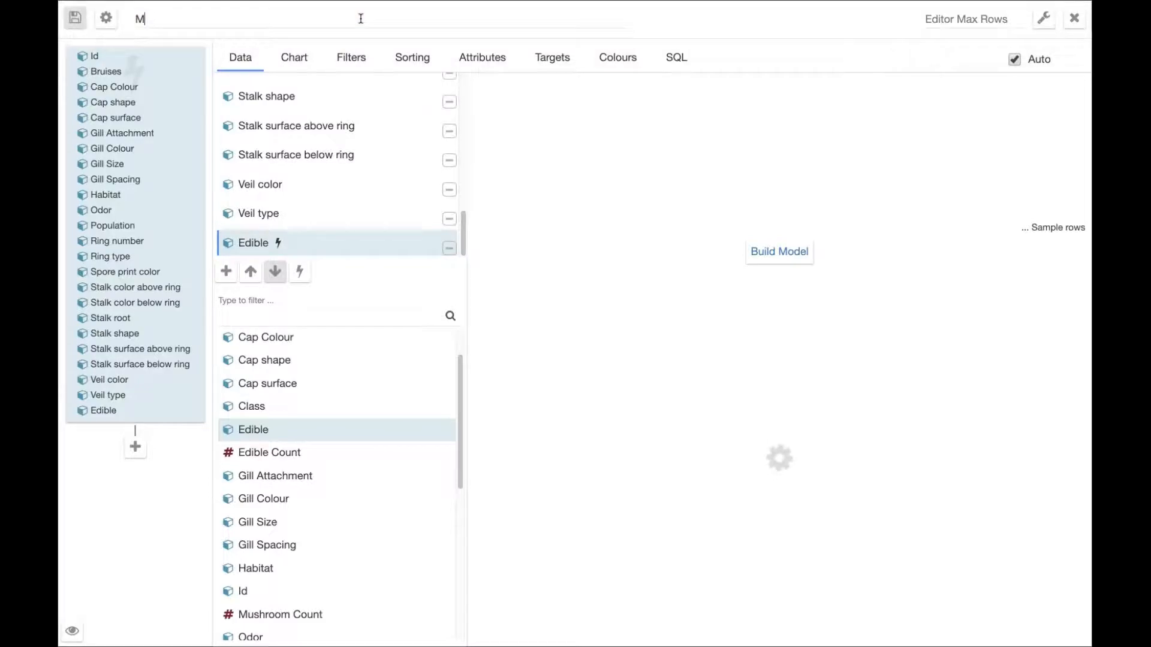
{"action": "type", "text": "ushrooms "}
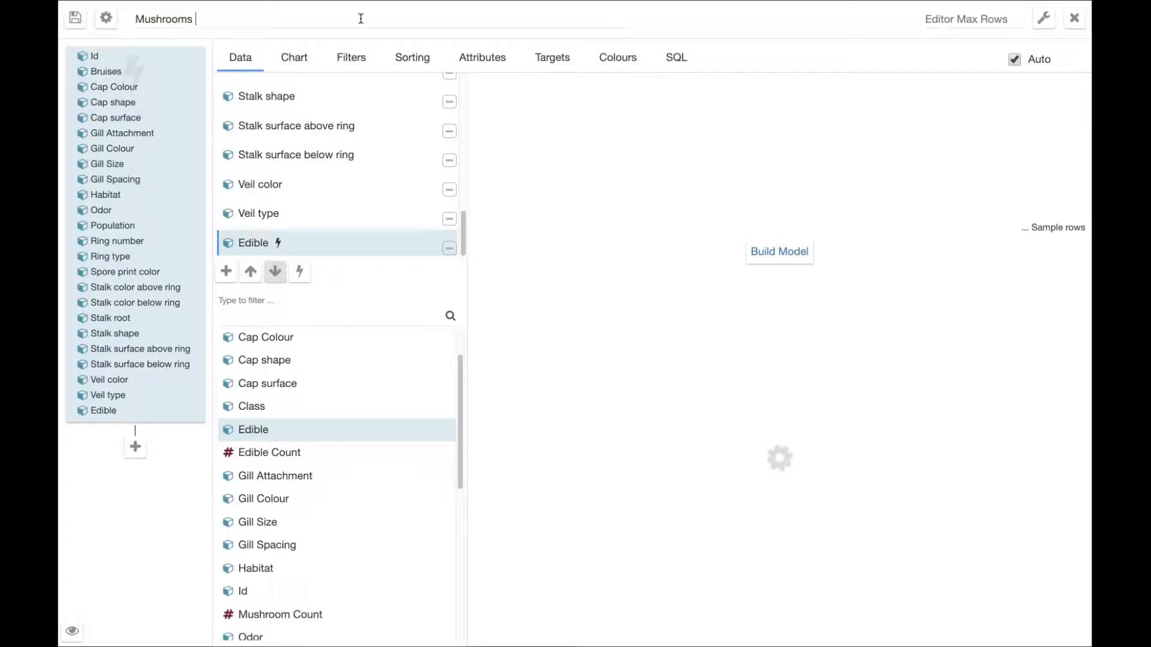
{"action": "type", "text": "Tree"}
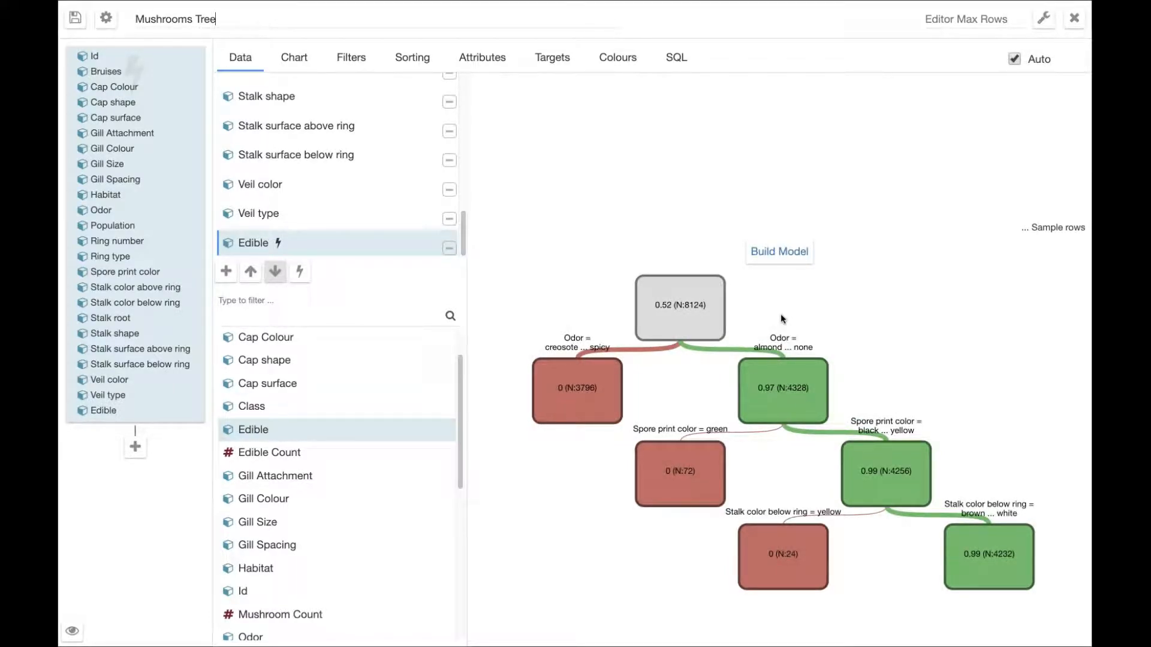
Examine the node details of the decision tree's two Odor branches, comparing their row counts and values.
{"action": "left_click", "coordinate": [693, 311]}
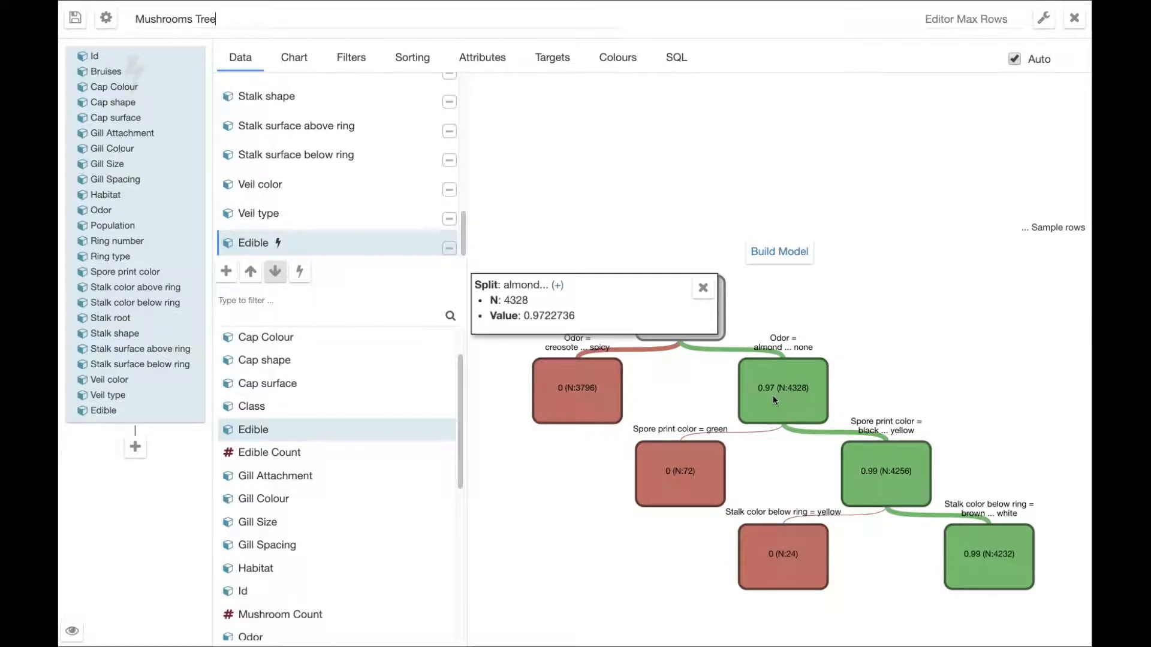
{"action": "mouse_move", "coordinate": [597, 380]}
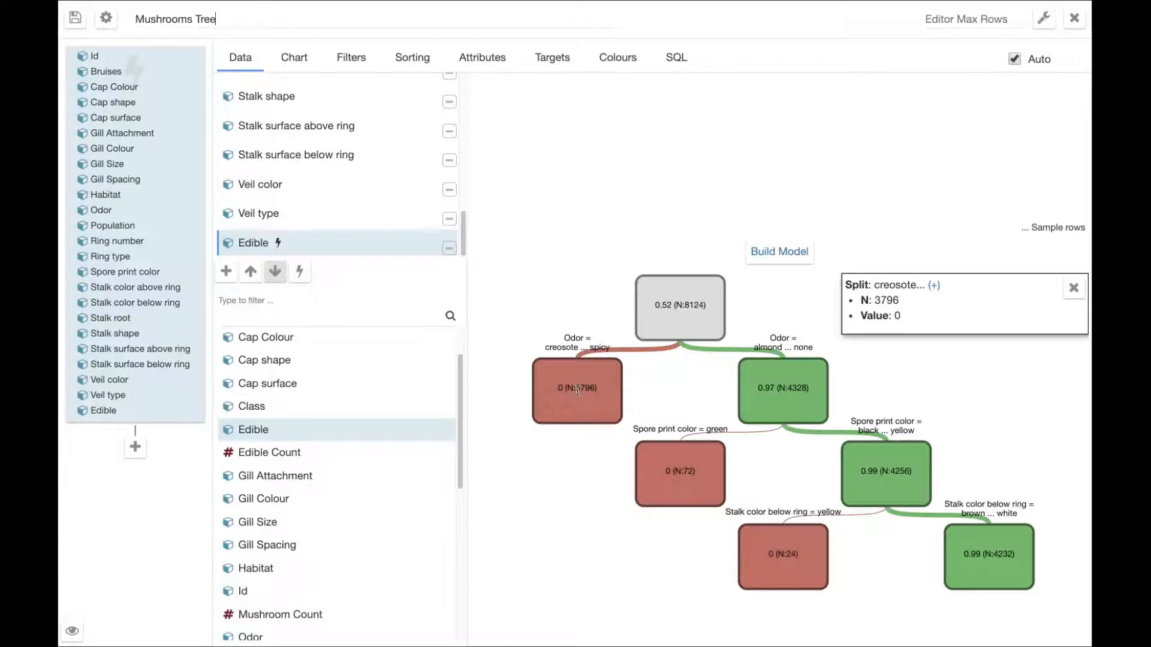
{"action": "left_click", "coordinate": [746, 388]}
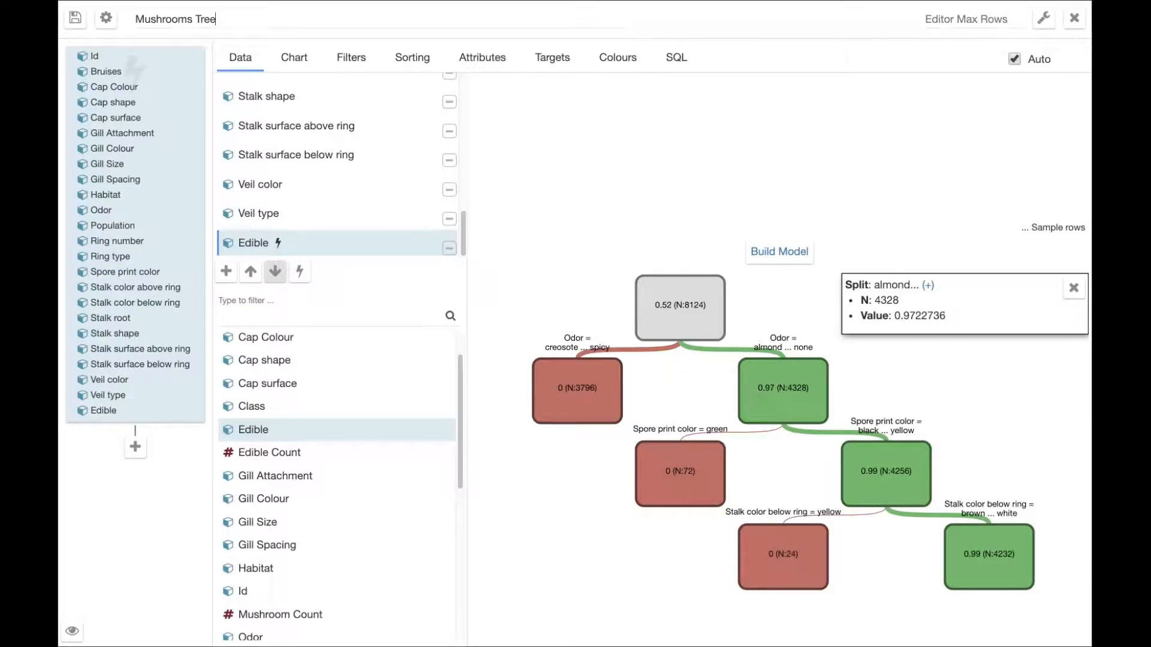
{"action": "left_click", "coordinate": [603, 391]}
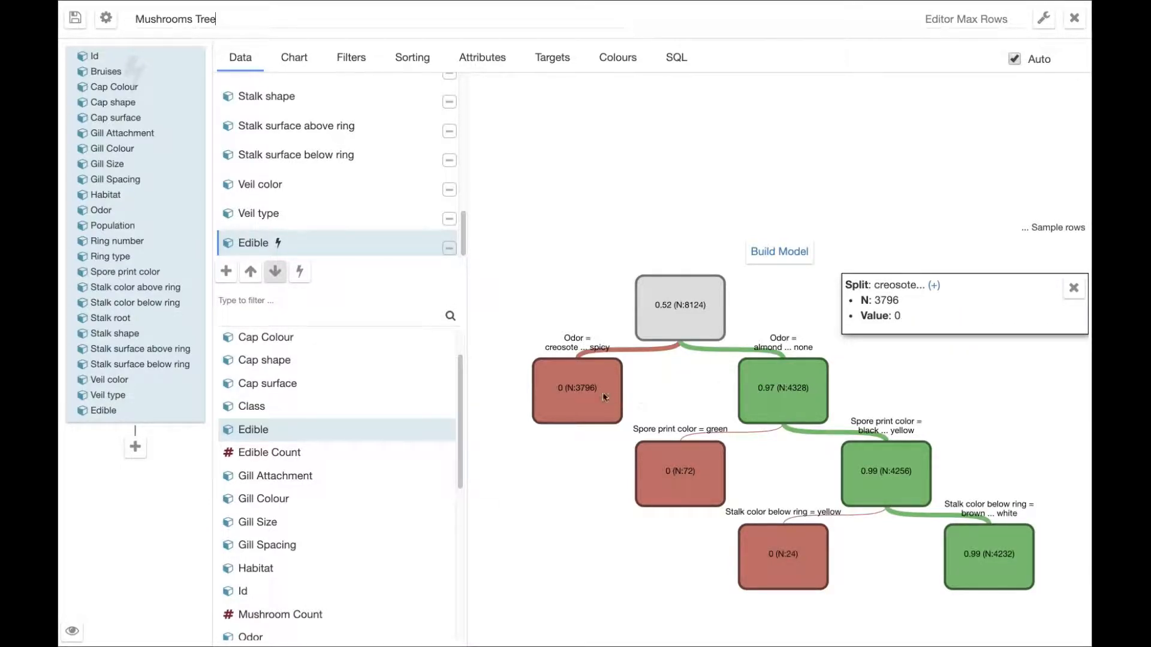
Expand the full lists of odors behind the creosote–spicy and almond–none splits, and close the details.
{"action": "left_click", "coordinate": [935, 285]}
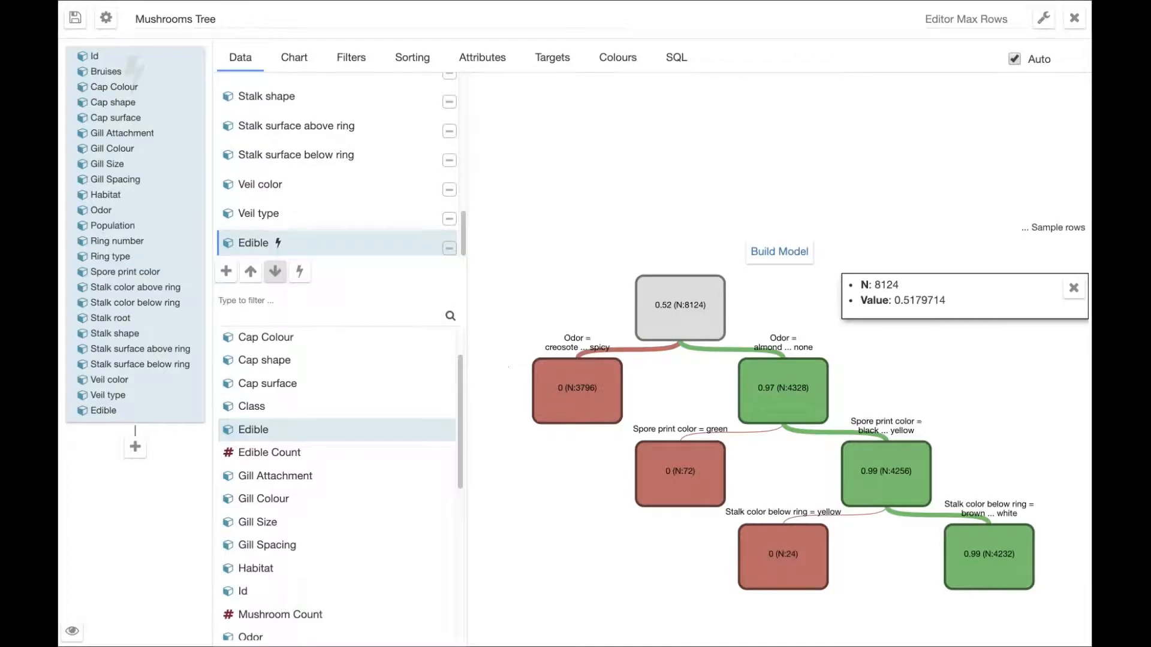
{"action": "left_click", "coordinate": [770, 382]}
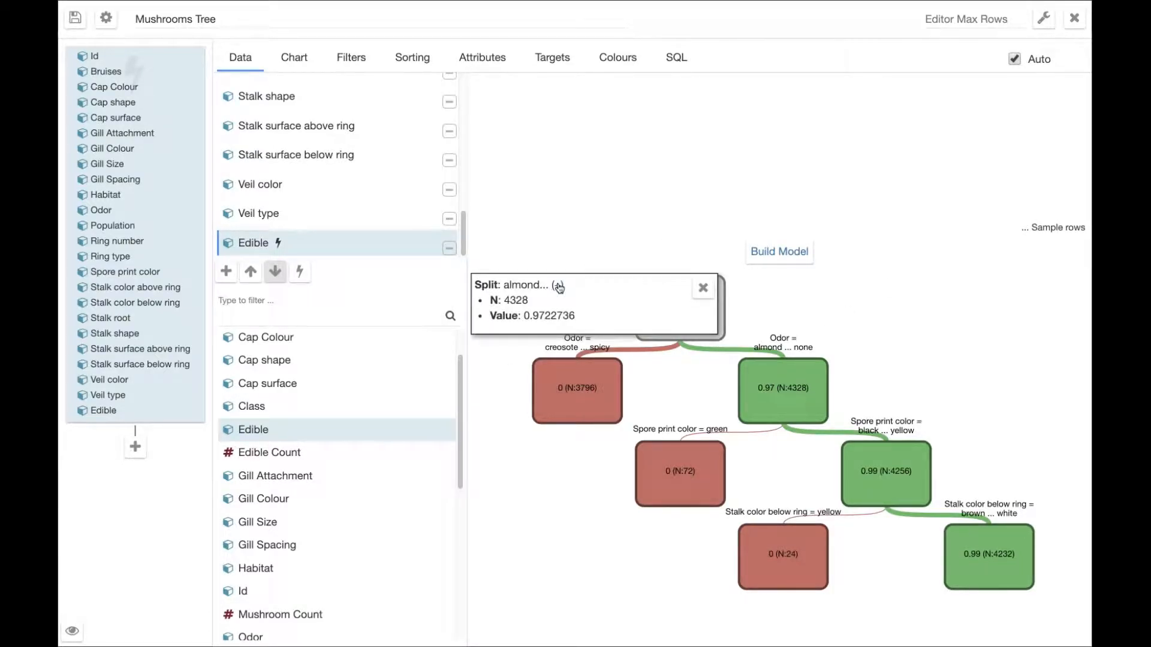
{"action": "left_click", "coordinate": [558, 287]}
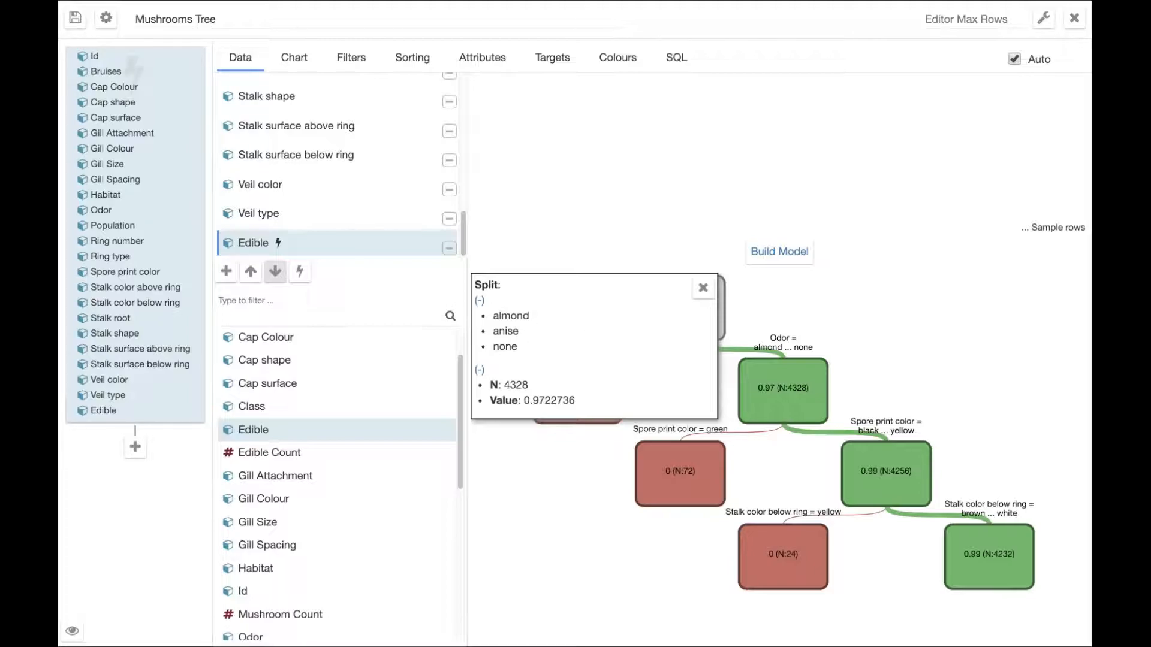
{"action": "left_click", "coordinate": [701, 289]}
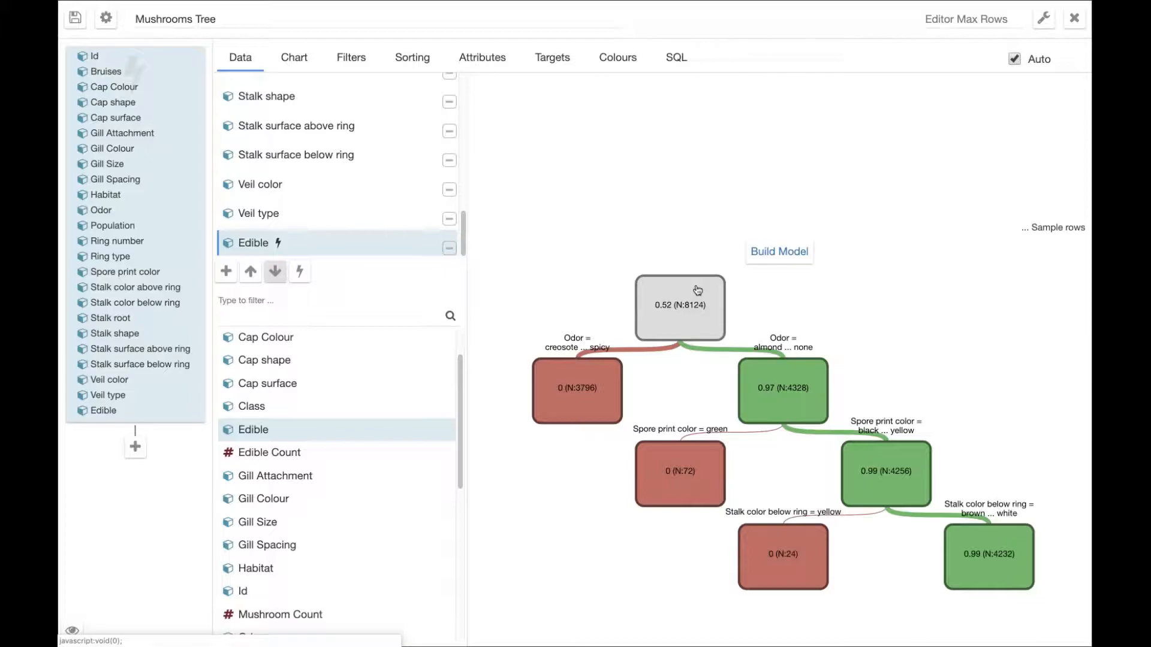
Check the details of the decision tree's root node and save the Mushrooms Tree chart to the dashboard.
{"action": "left_click", "coordinate": [713, 303]}
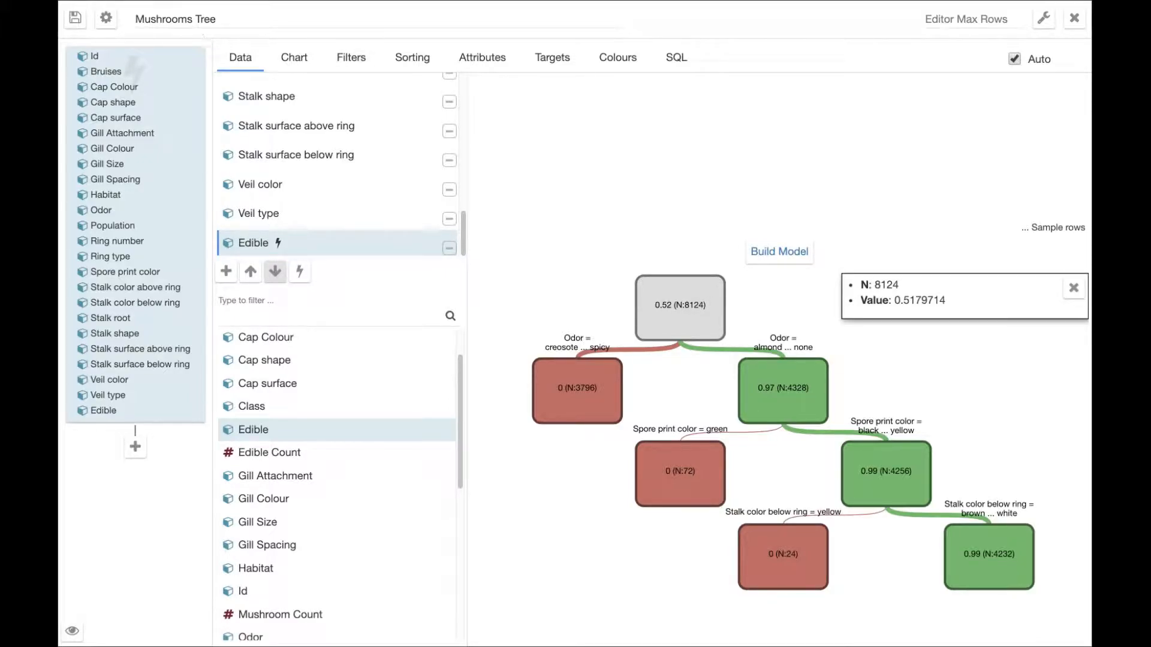
{"action": "left_click", "coordinate": [74, 19]}
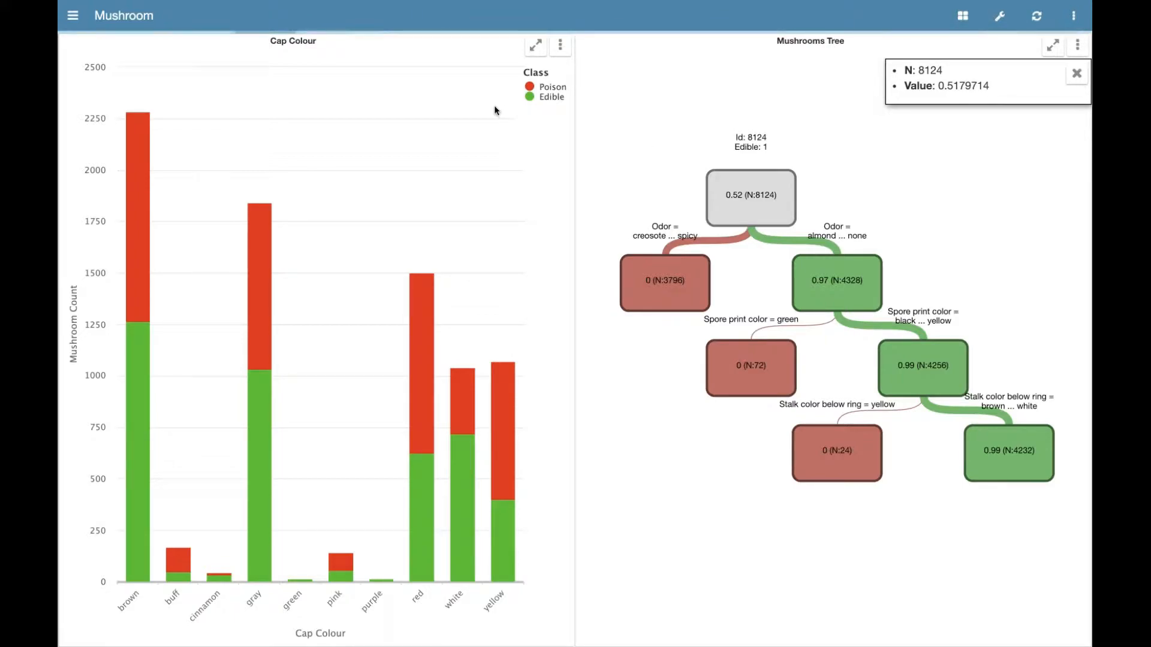
Open the Human Resources dashboard under piAnalytics and maximise the "HR - piAnalytics No More Hide And Seek!" decision tree.
{"action": "left_click", "coordinate": [73, 18]}
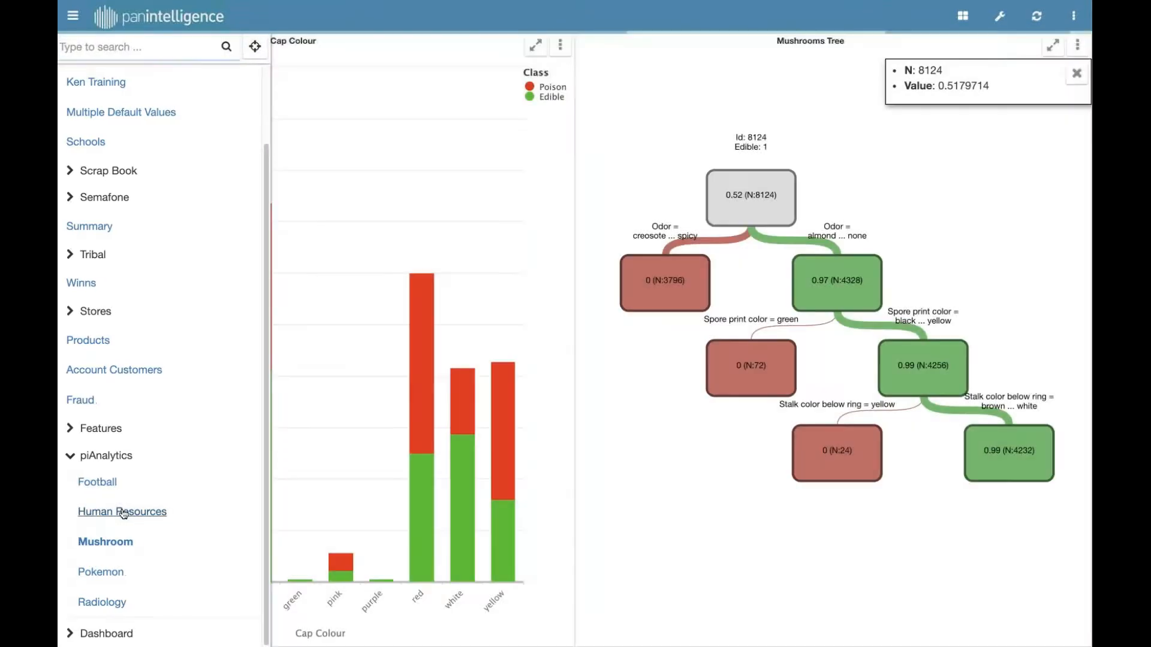
{"action": "left_click", "coordinate": [123, 513]}
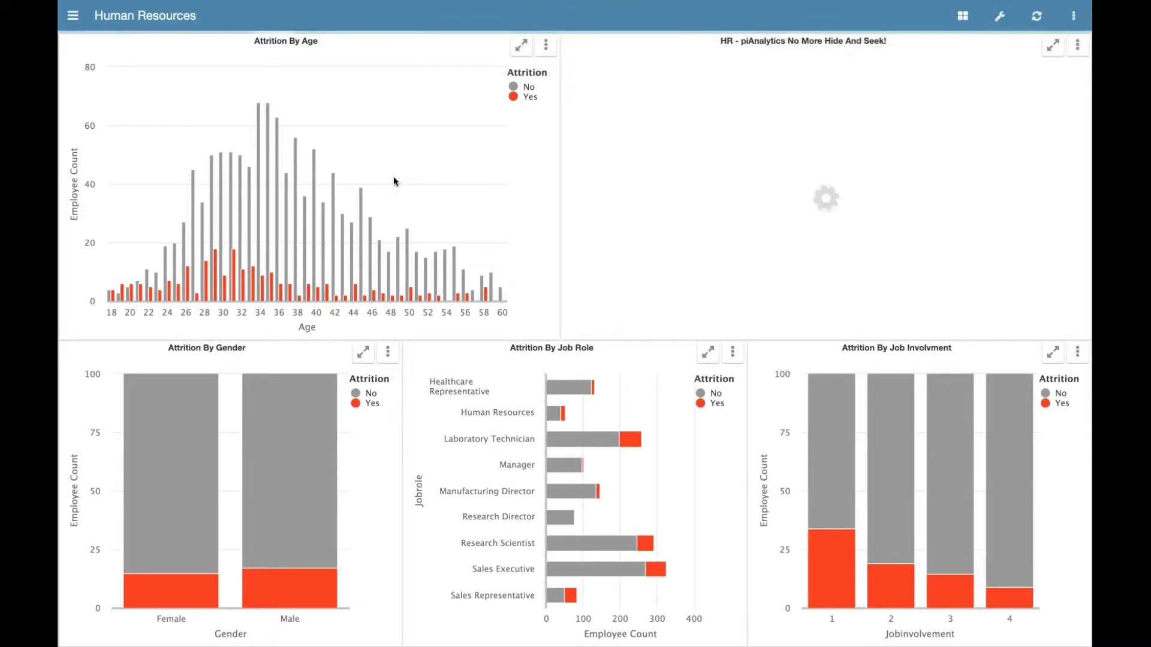
{"action": "left_click", "coordinate": [1052, 46]}
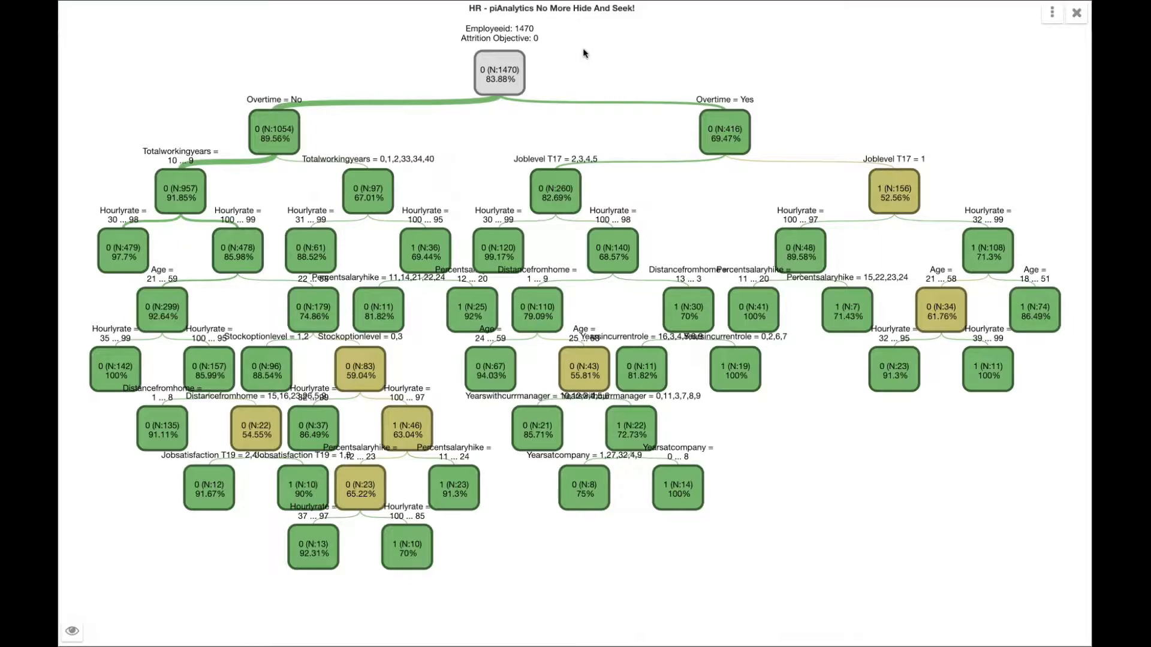
Examine the attrition probabilities of the root node and the Overtime = No node, and close the details.
{"action": "left_click", "coordinate": [501, 70]}
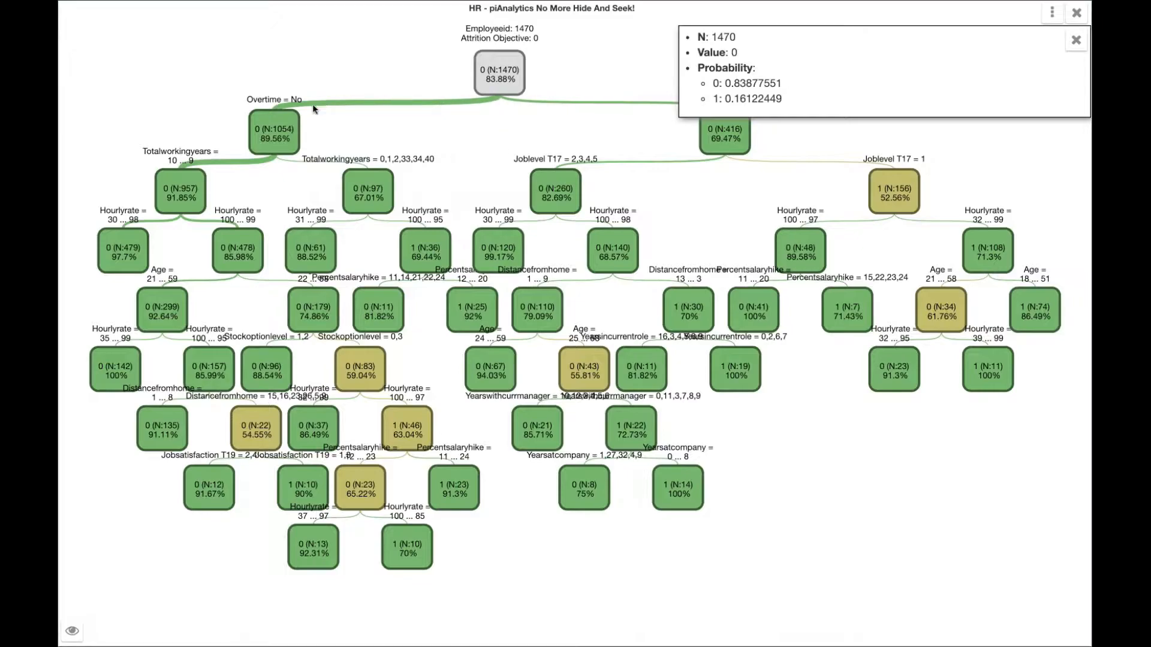
{"action": "left_click", "coordinate": [279, 134]}
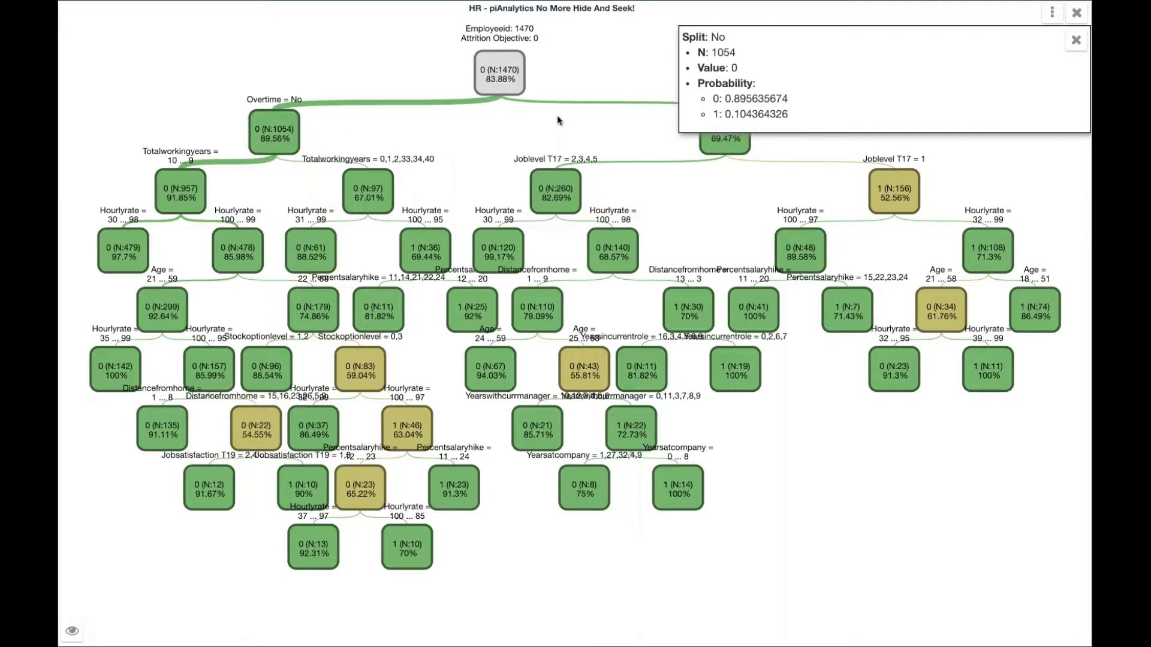
{"action": "left_click", "coordinate": [1076, 40]}
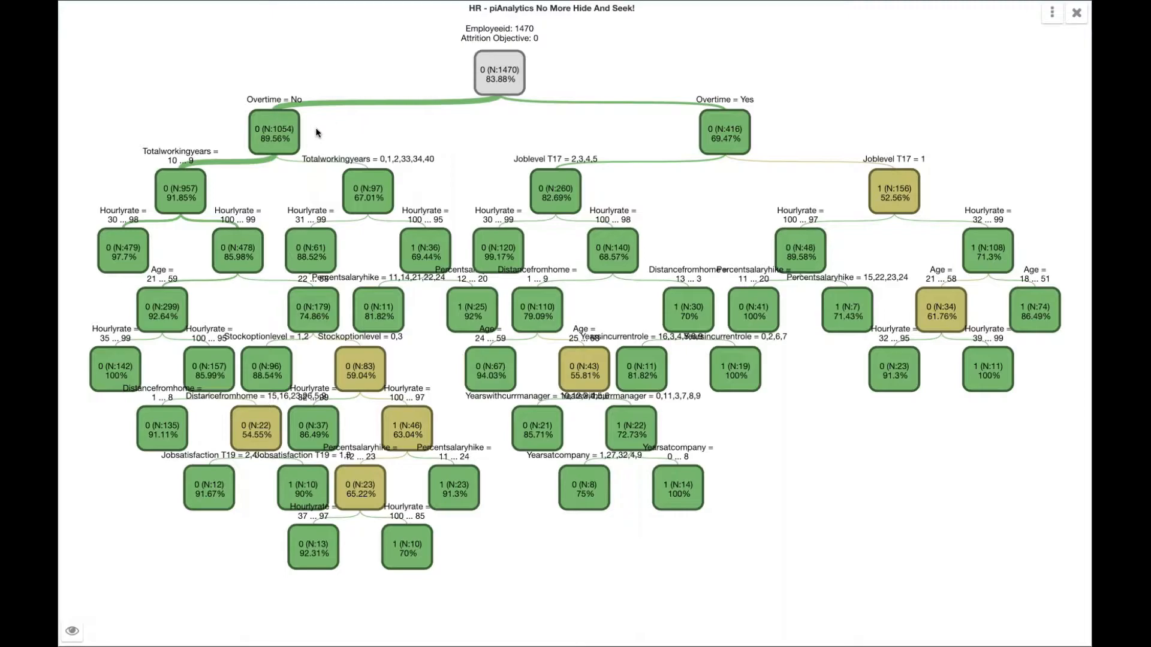
Compare the Overtime = No node's details with its Totalworkingyears = 0,1,2,33,34,40 branch, and close the details.
{"action": "left_click", "coordinate": [292, 142]}
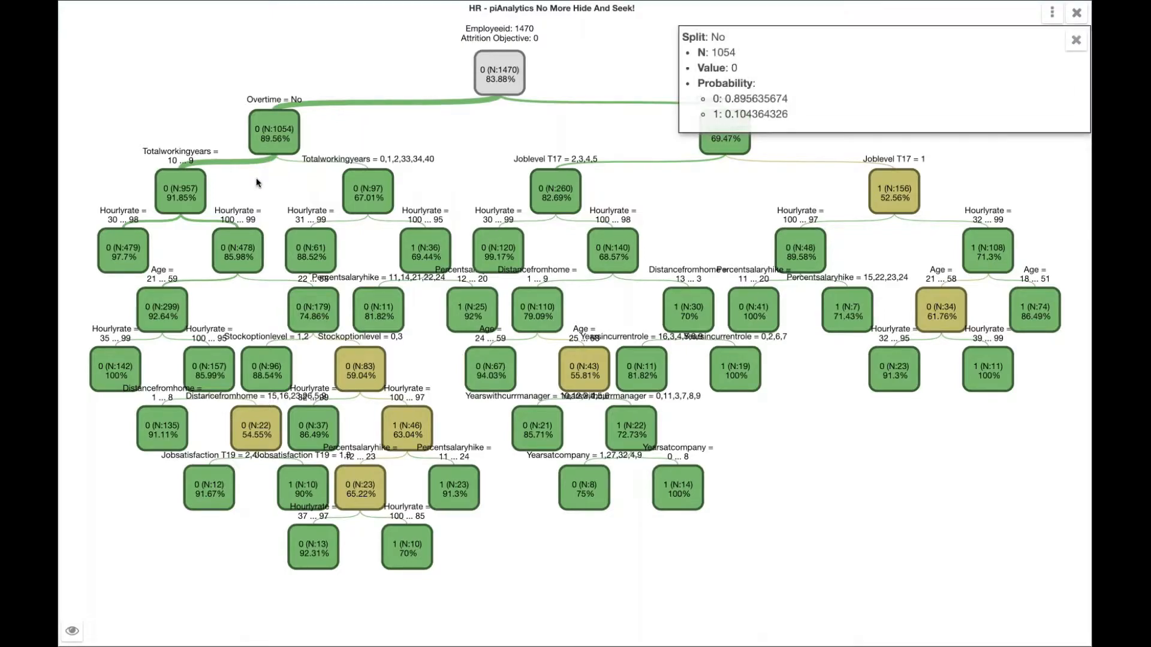
{"action": "left_click", "coordinate": [299, 167]}
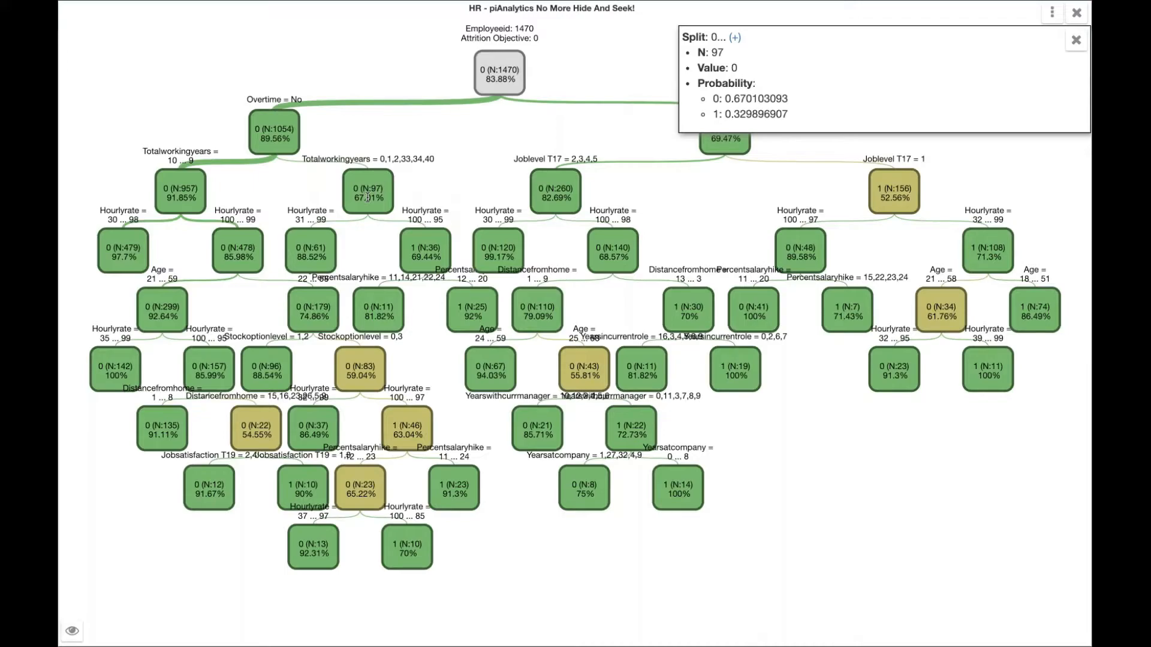
{"action": "mouse_move", "coordinate": [204, 198]}
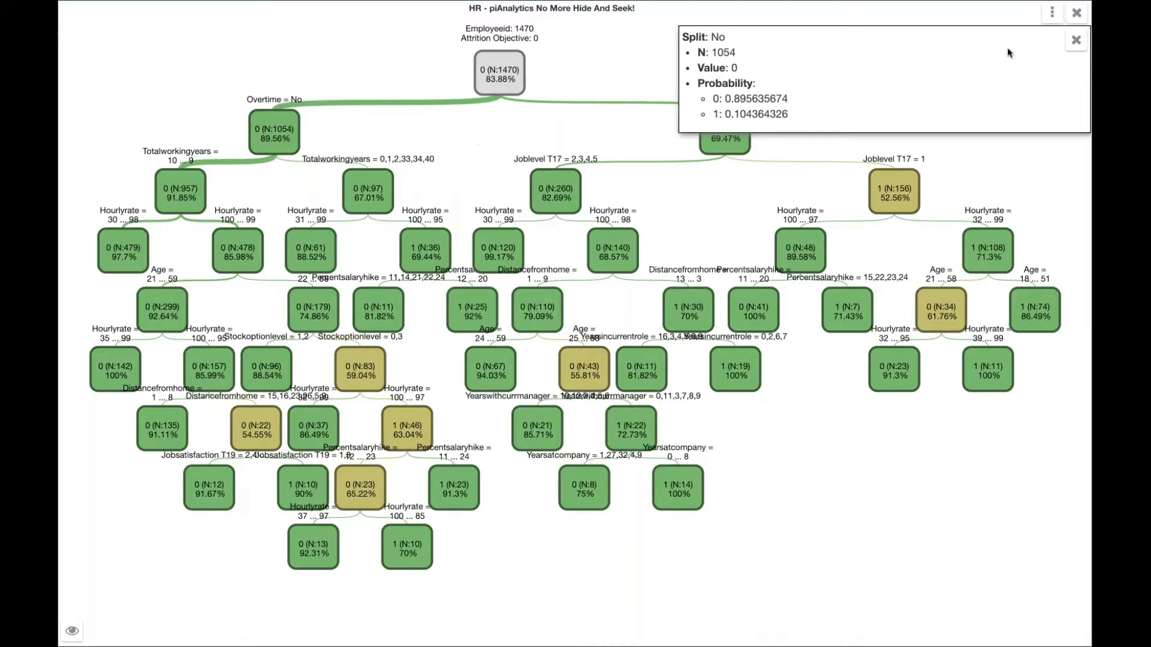
{"action": "left_click", "coordinate": [1076, 41]}
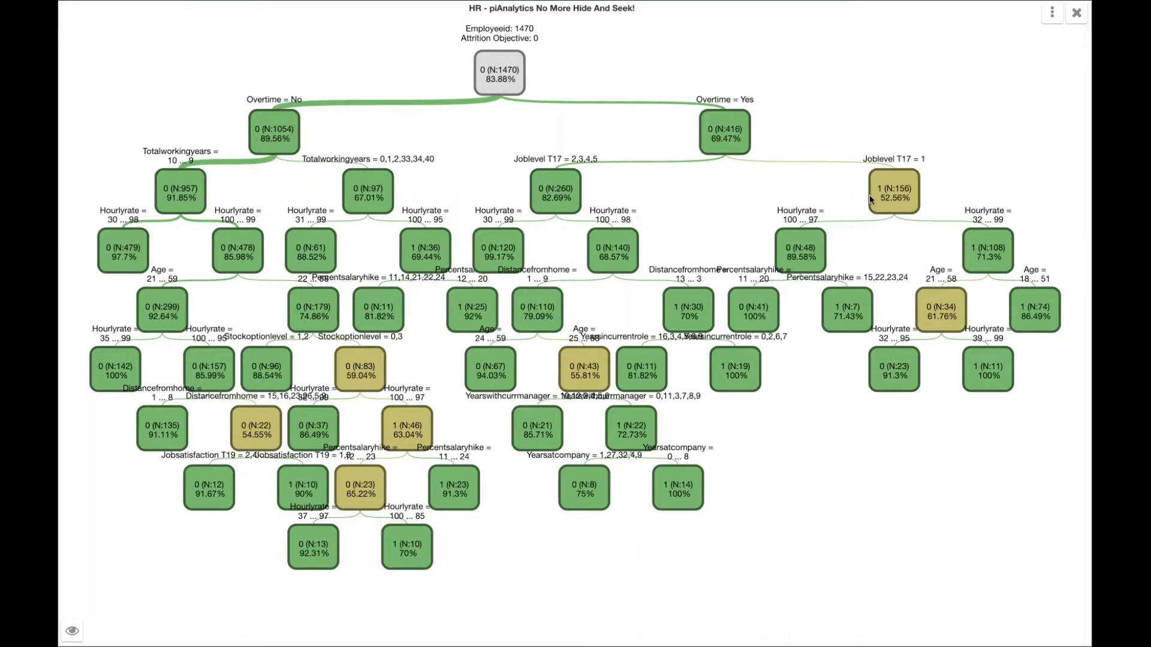
Examine the Joblevel T17 = 1 node under Overtime = Yes and its Hourlyrate = 100 ... 97 branch, and close the details.
{"action": "left_click", "coordinate": [889, 203]}
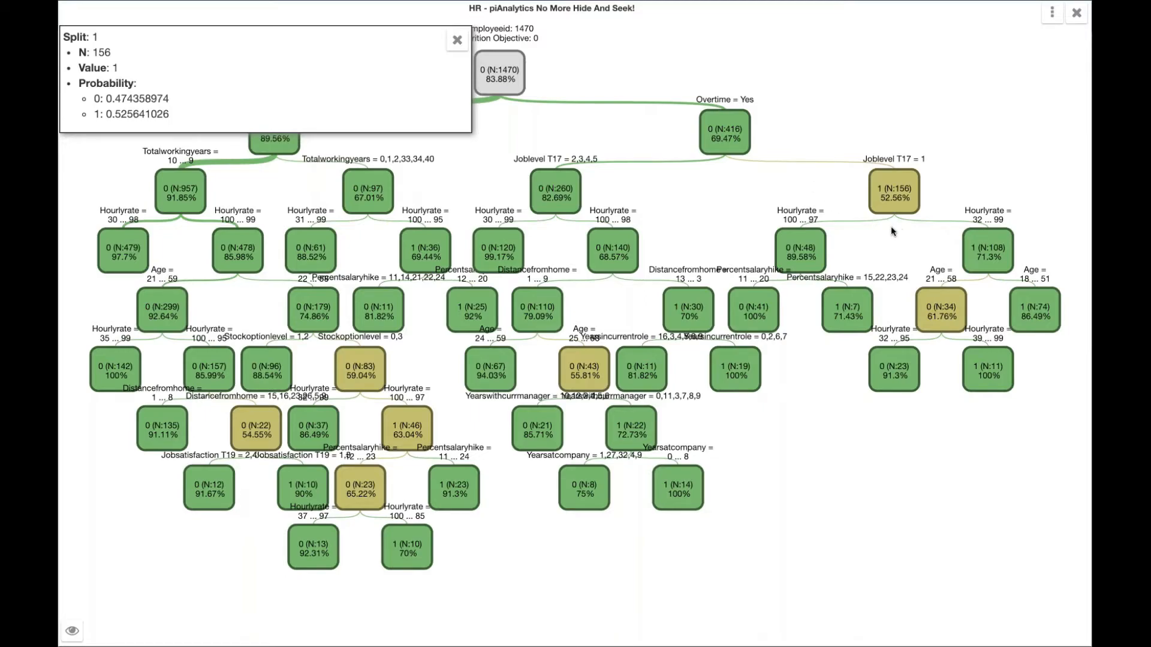
{"action": "left_click", "coordinate": [805, 240]}
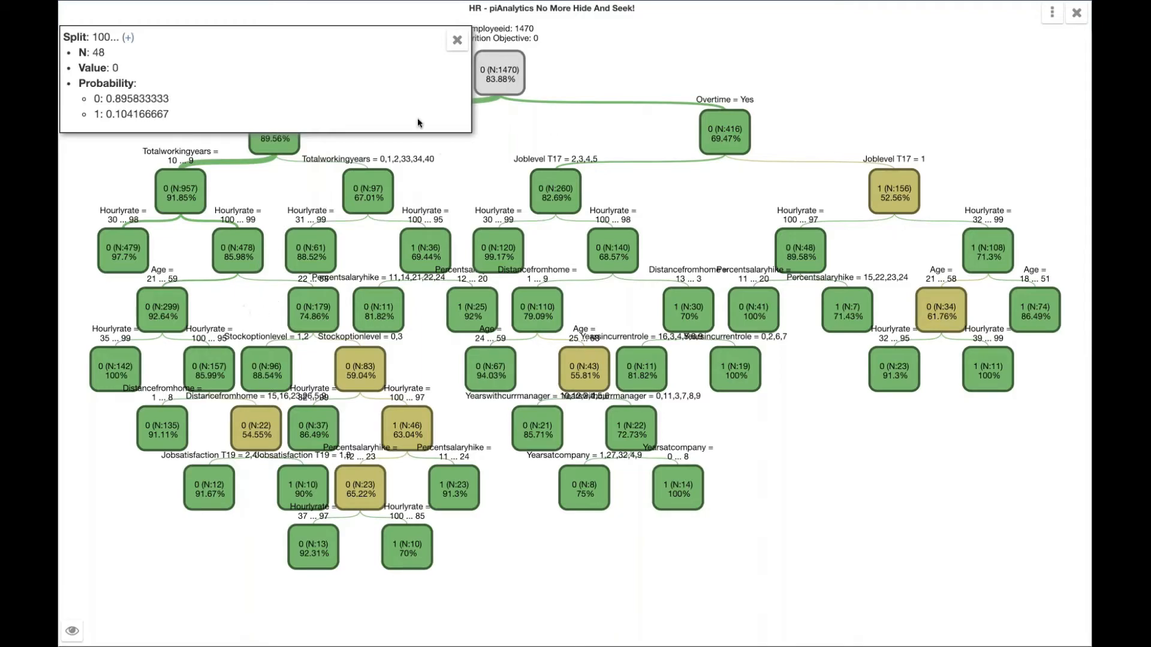
{"action": "left_click", "coordinate": [458, 42]}
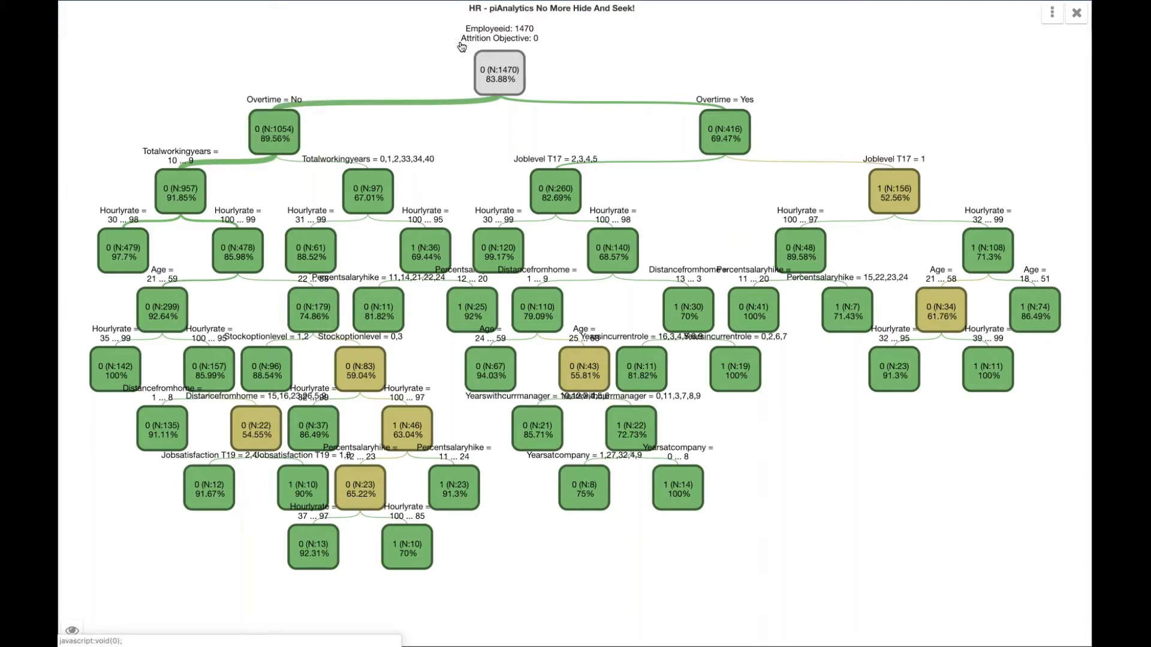